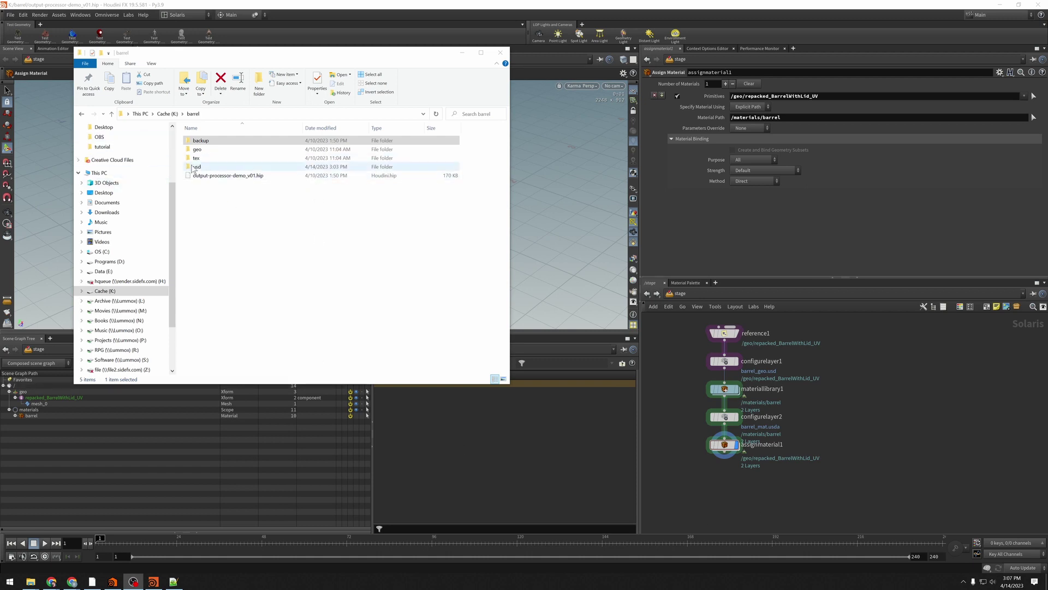
Step: Look through the geo, tex and usd subfolders of the barrel project folder, and move the folder window clear of the viewport
double_click(199, 150)
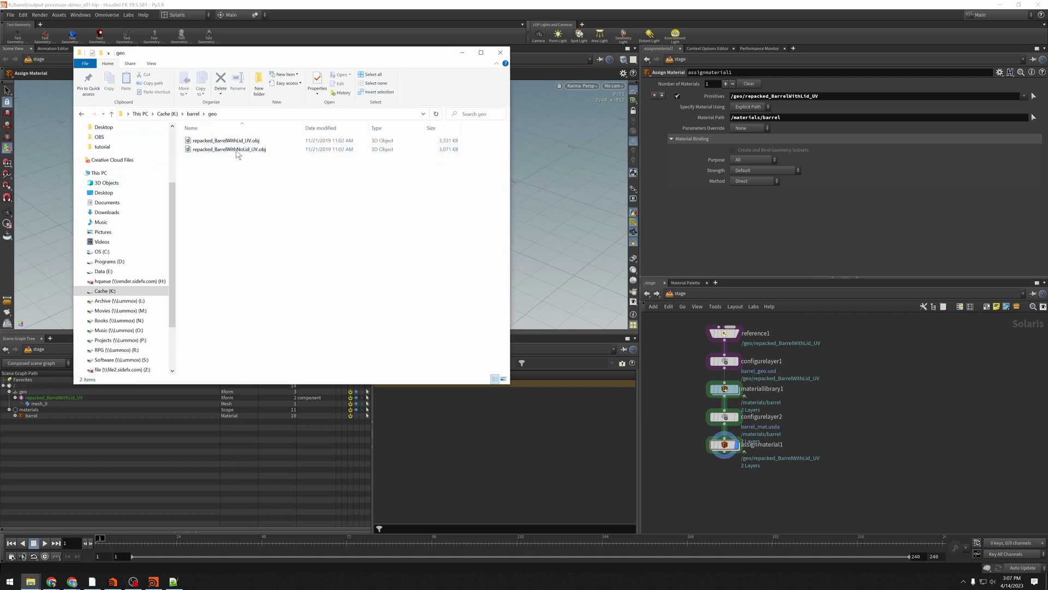
key("alt+Left")
double_click(201, 159)
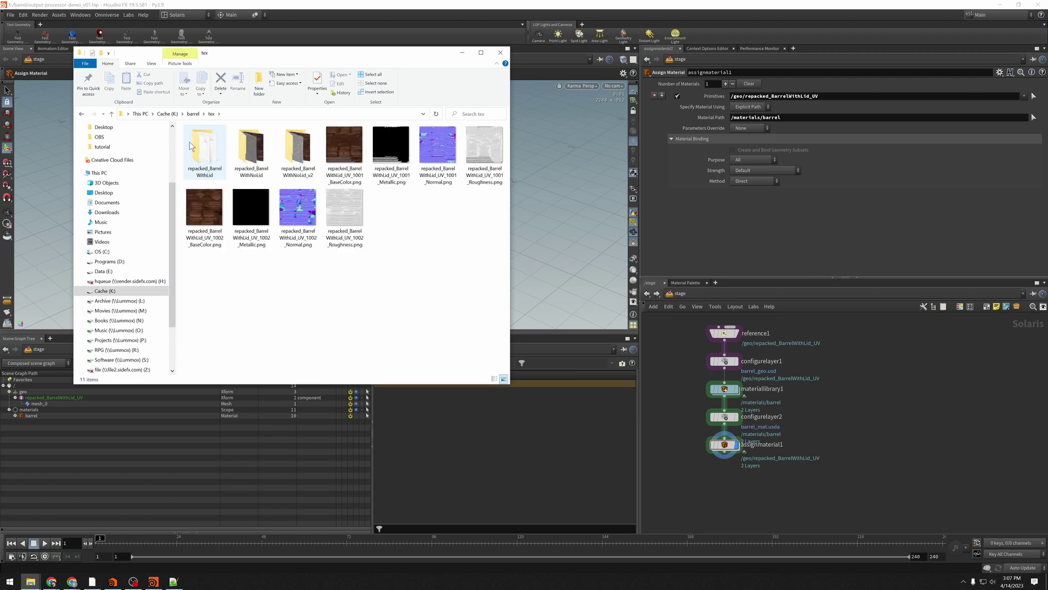
left_click(194, 114)
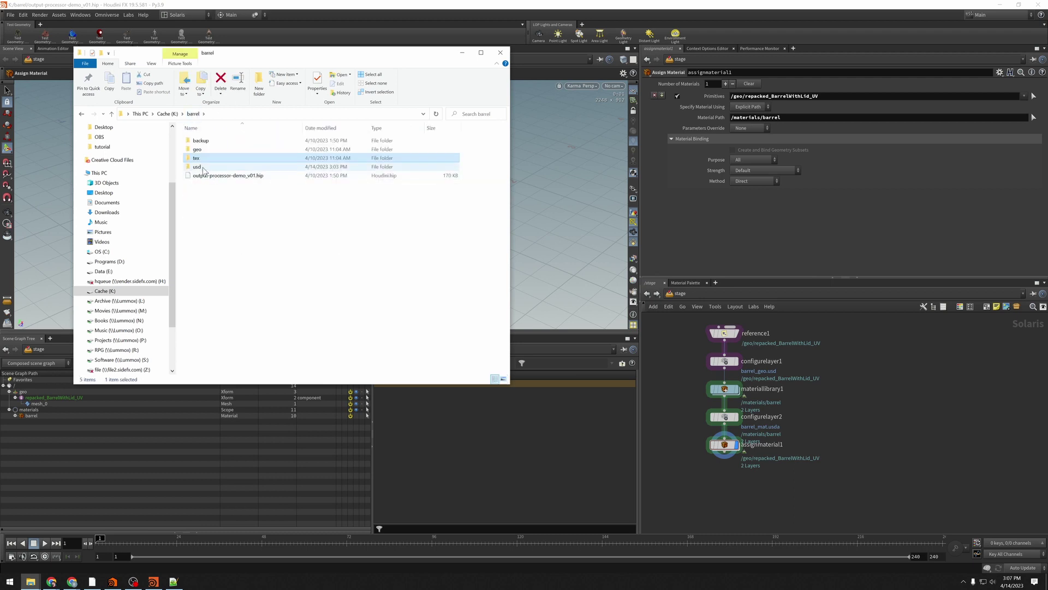
double_click(202, 168)
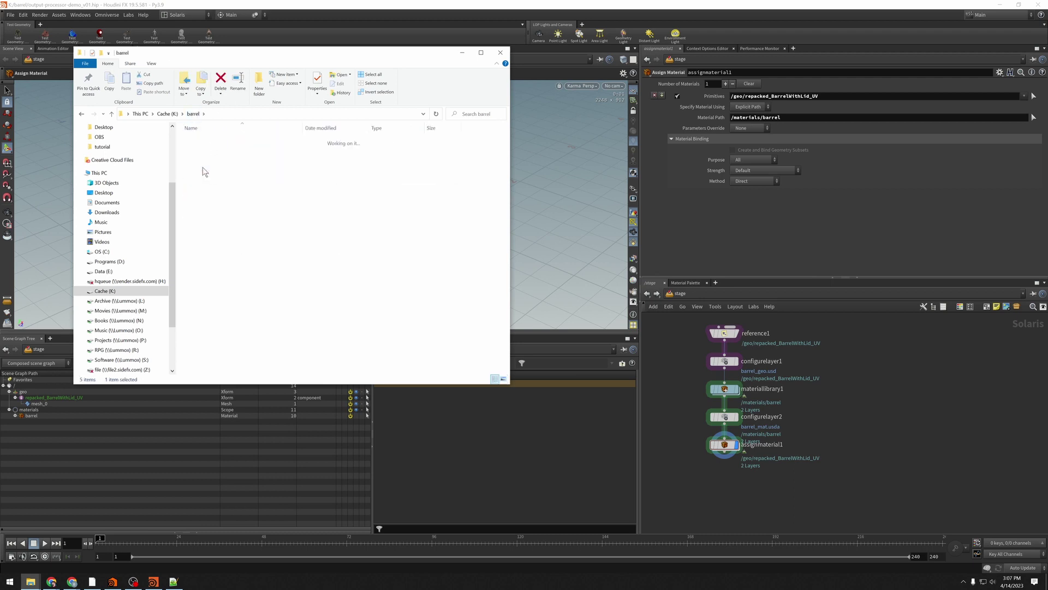
left_click(193, 114)
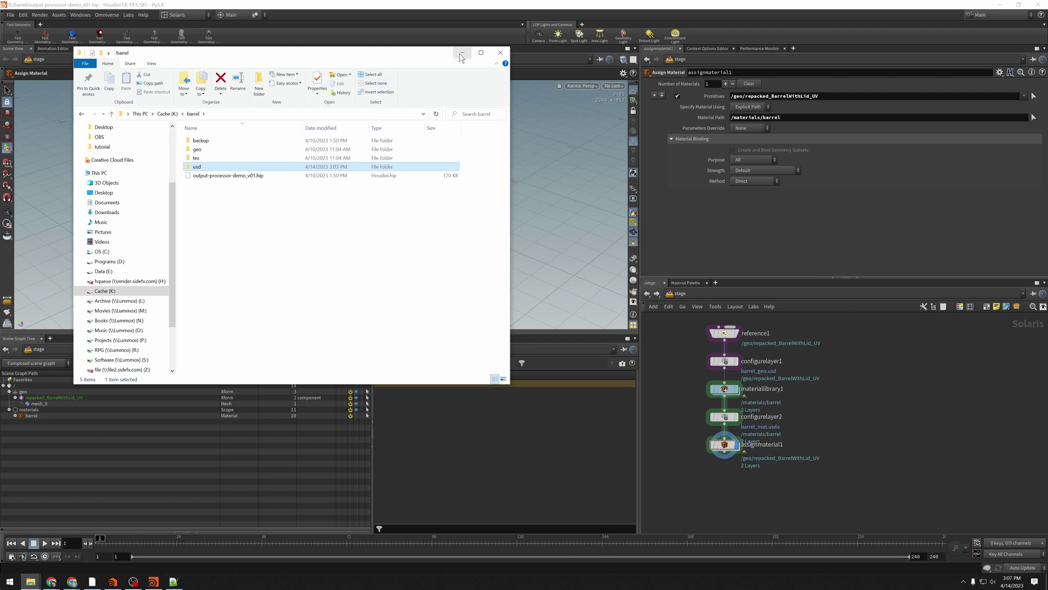
left_click_drag(345, 57, 273, 474)
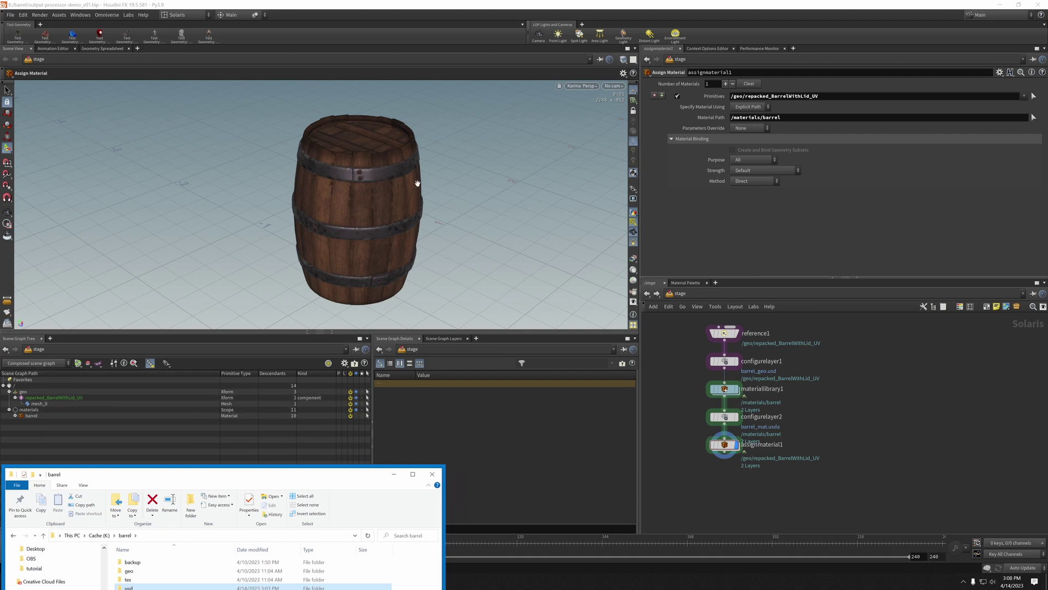
Step: Inspect the barrel model and the baseColor texture file path inside the barrel material of materiallibrary1
left_click_drag(417, 184, 407, 221)
double_click(730, 389)
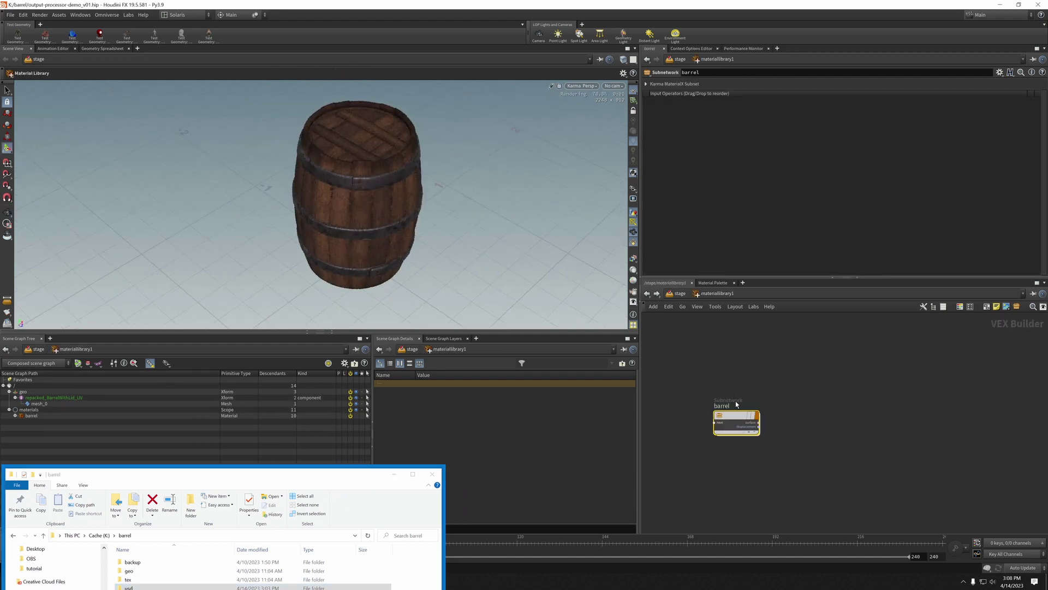
double_click(737, 422)
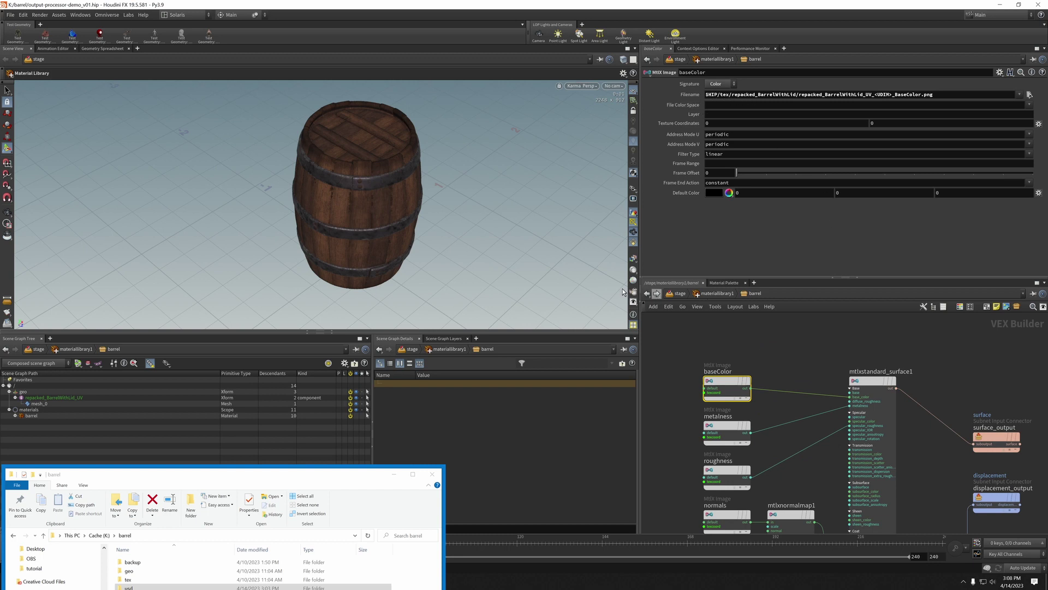
key("Escape")
left_click_drag(390, 276, 383, 240)
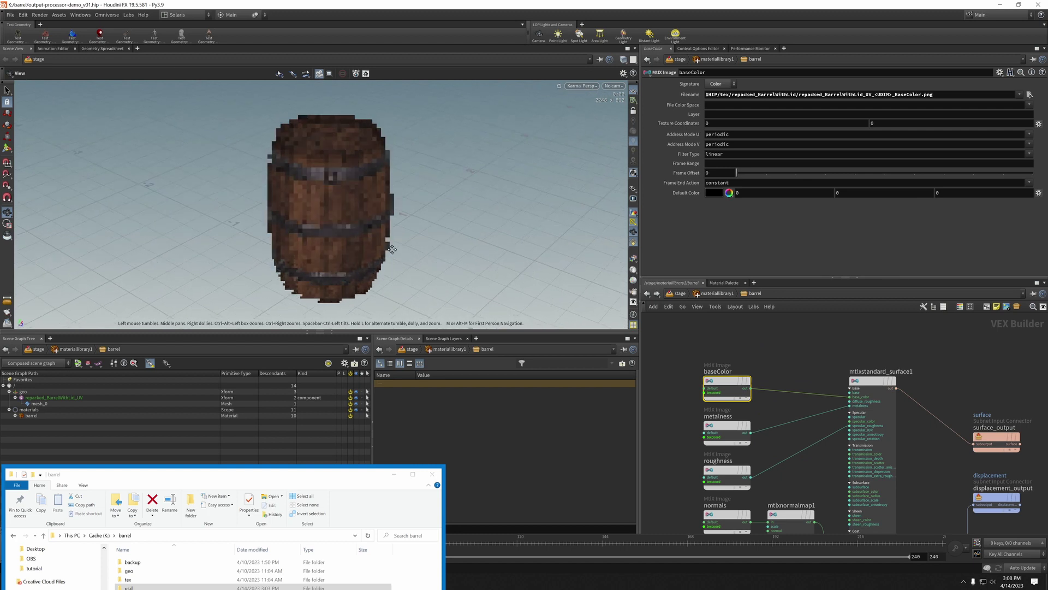
Step: Write the stage to disk through a new USD ROP after assignmaterial1, with output file $HIP/usd/assets/barrel/barrel_asset.usda
left_click(677, 293)
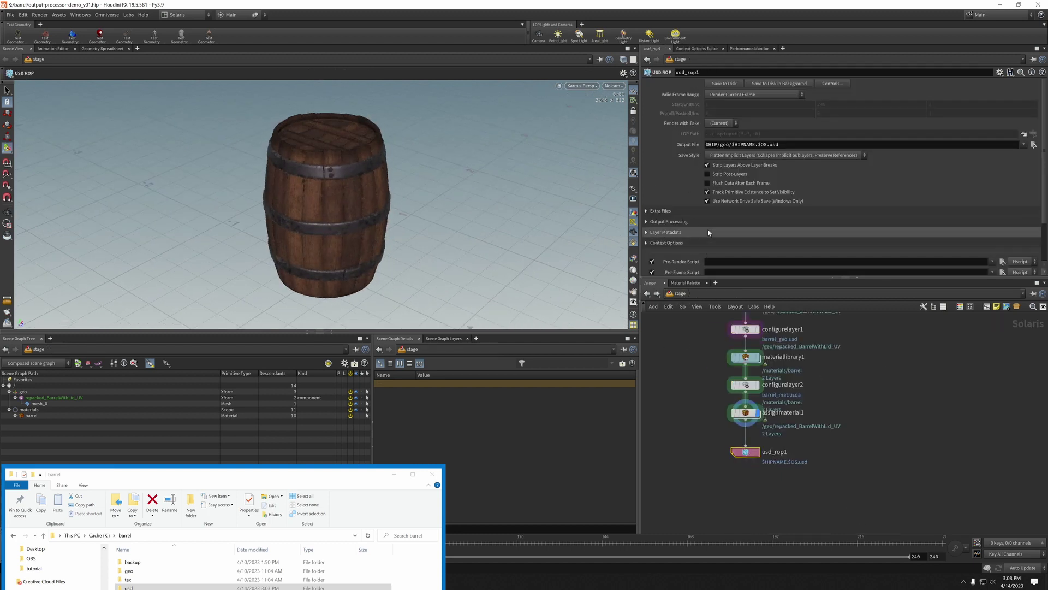
left_click(717, 83)
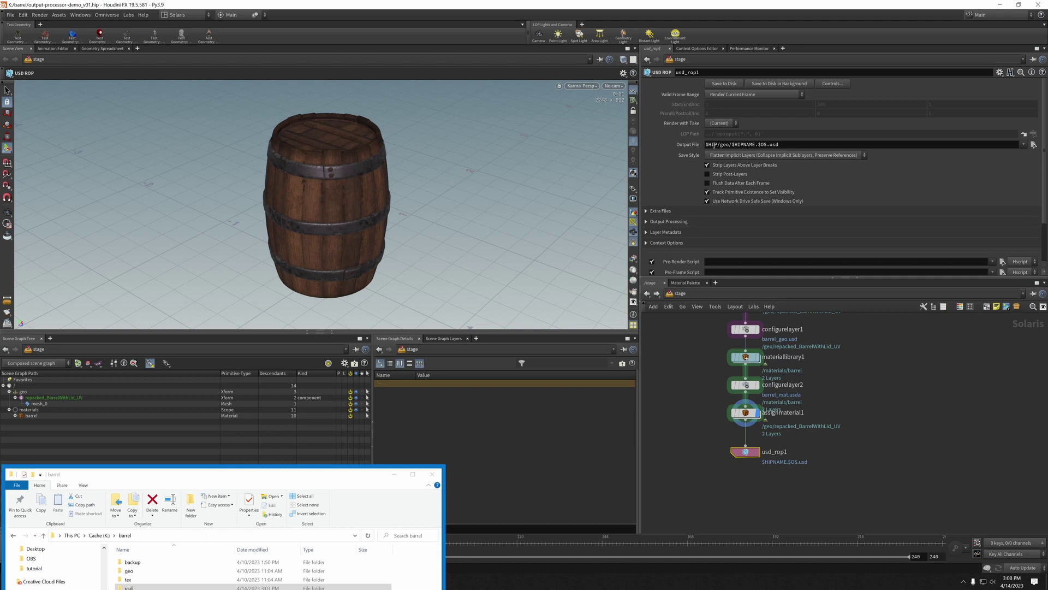
left_click_drag(718, 144, 824, 154)
type("/")
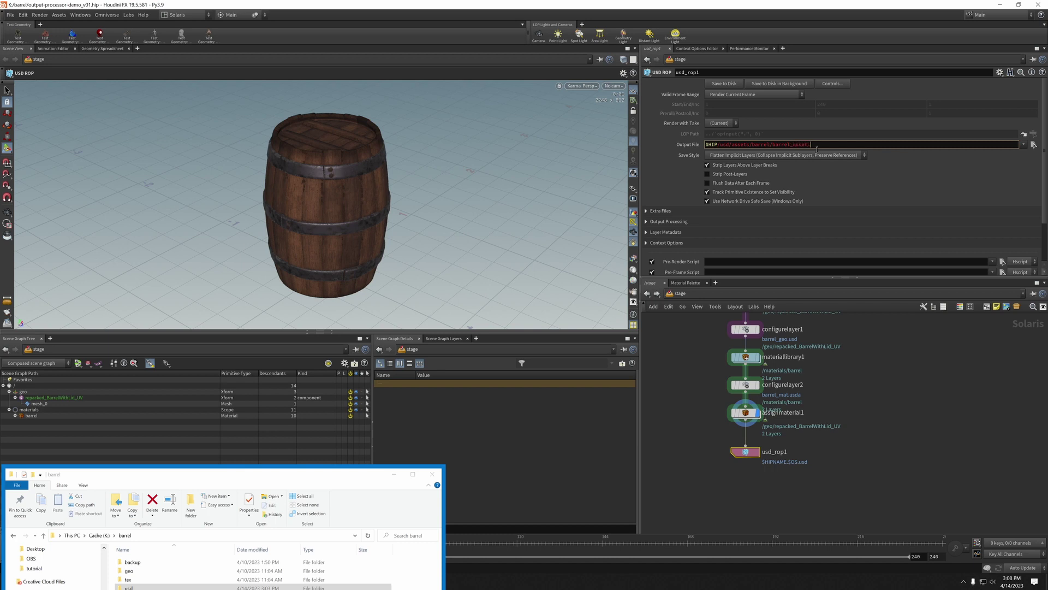
key("Return")
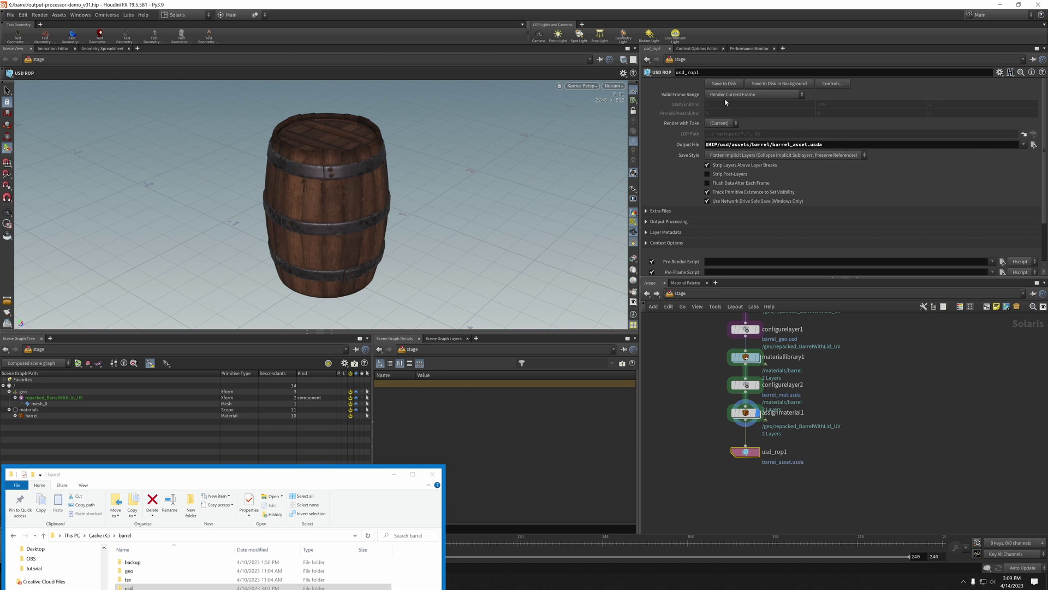
Step: Browse to the exported USD files in the project's usd/assets/barrel folder and select barrel_asset.usda
left_click_drag(187, 473, 265, 210)
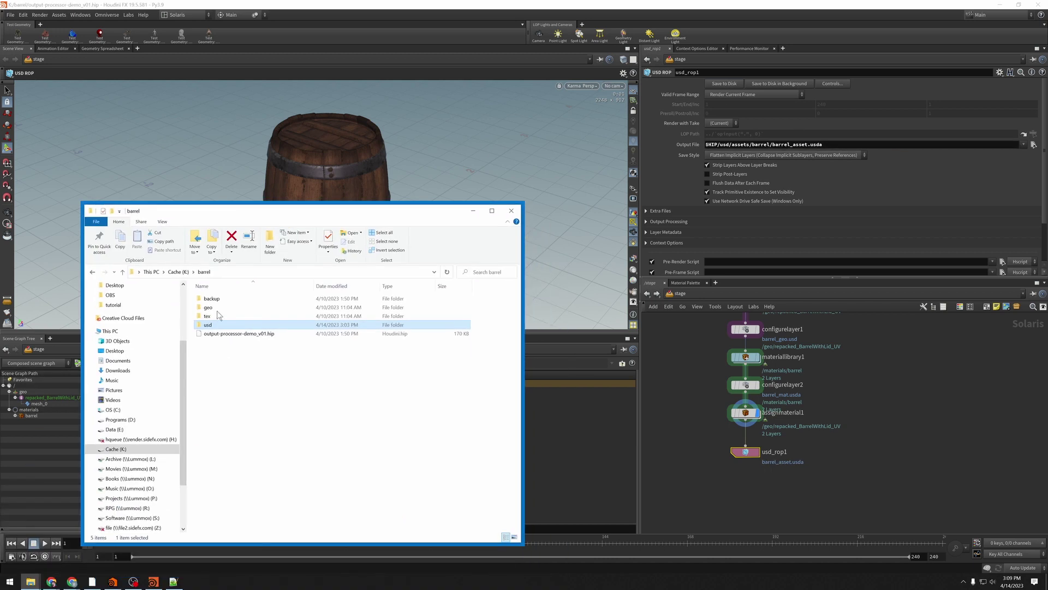
double_click(209, 324)
double_click(213, 298)
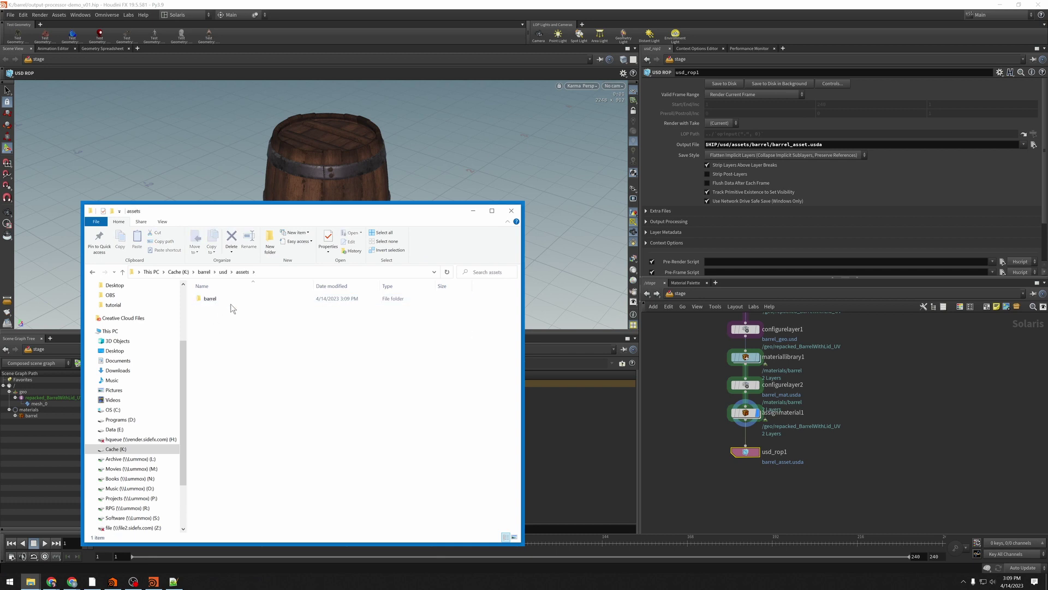
double_click(211, 300)
left_click(248, 299)
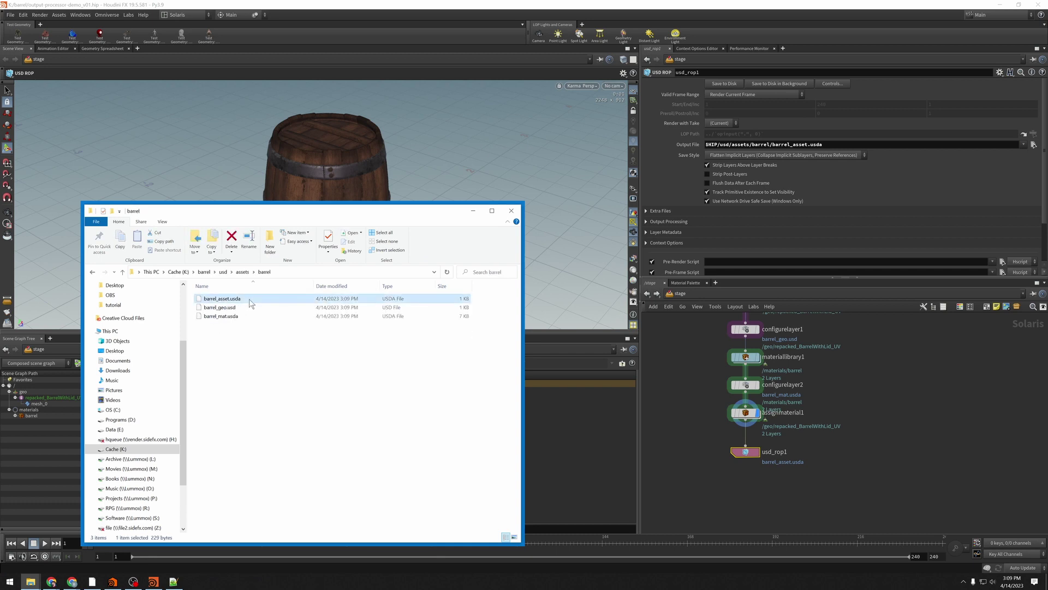
Step: Compare barrel_geo.usd and barrel_mat.usda with the save paths on the configurelayer1 and configurelayer2 nodes
left_click_drag(219, 307, 802, 340)
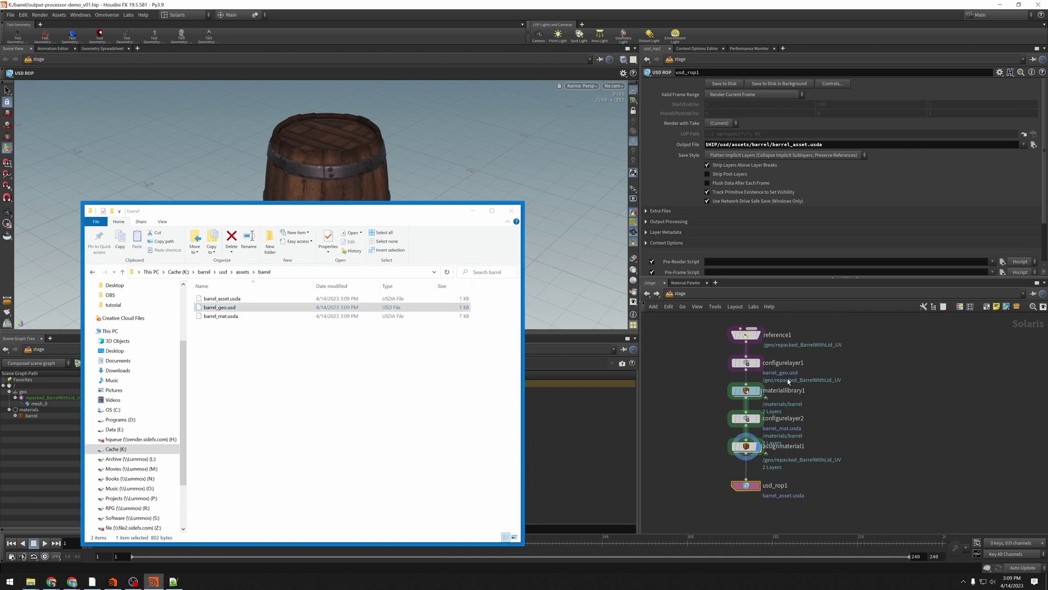
left_click(752, 362)
left_click(220, 316)
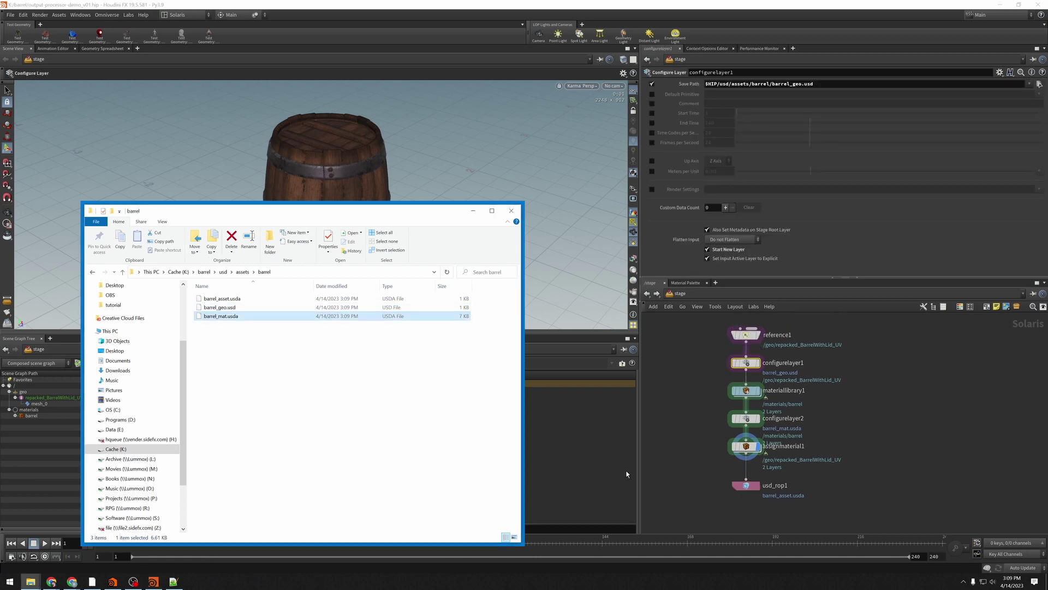
left_click(744, 421)
middle_click_drag(744, 420, 737, 377)
Step: Open barrel_asset.usda in Notepad++ to examine its sublayer references
left_click(231, 302)
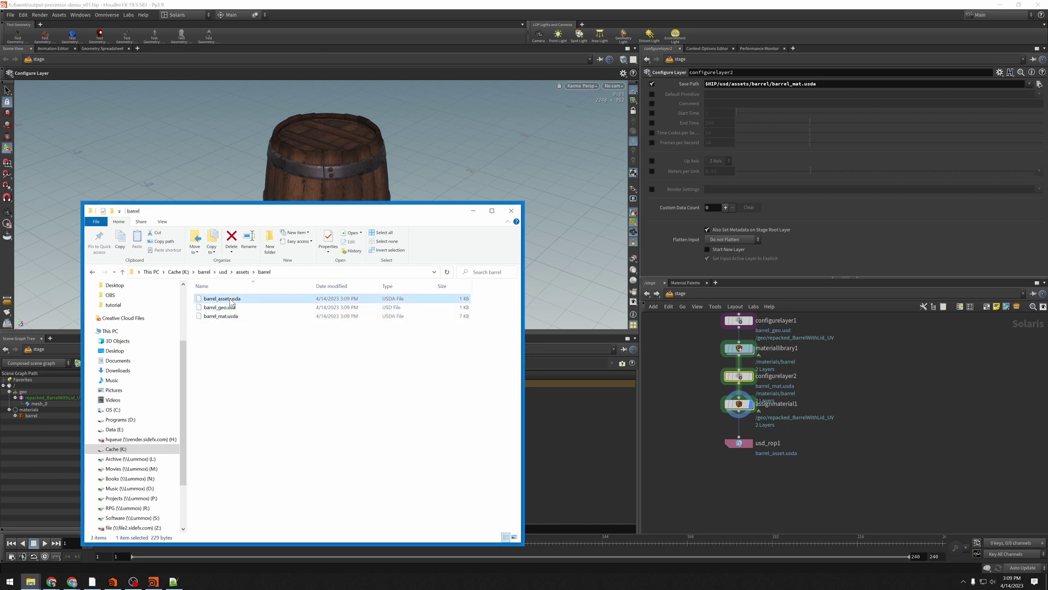
right_click(228, 302)
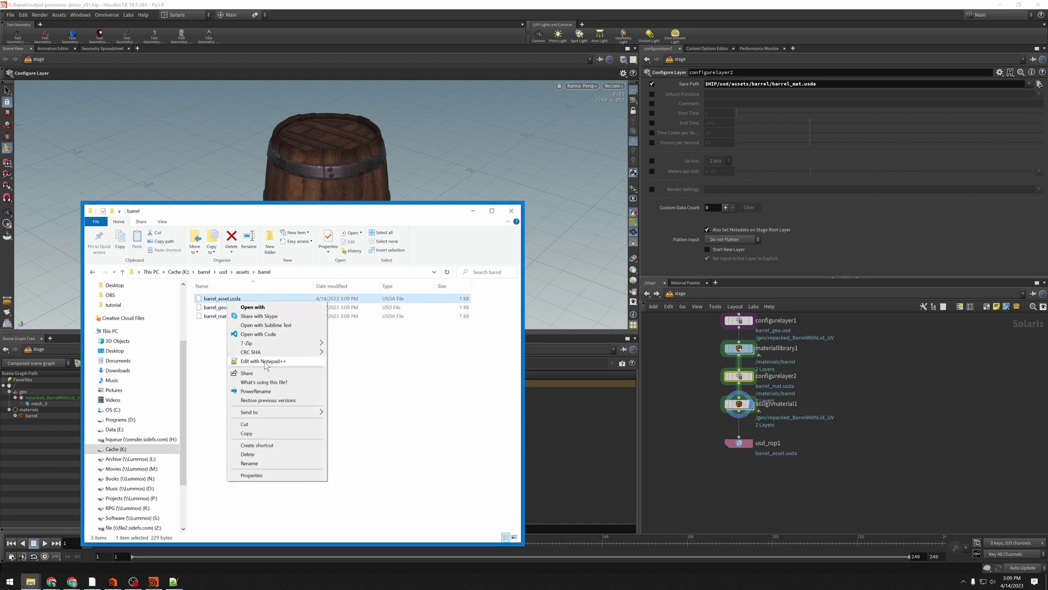
left_click(268, 362)
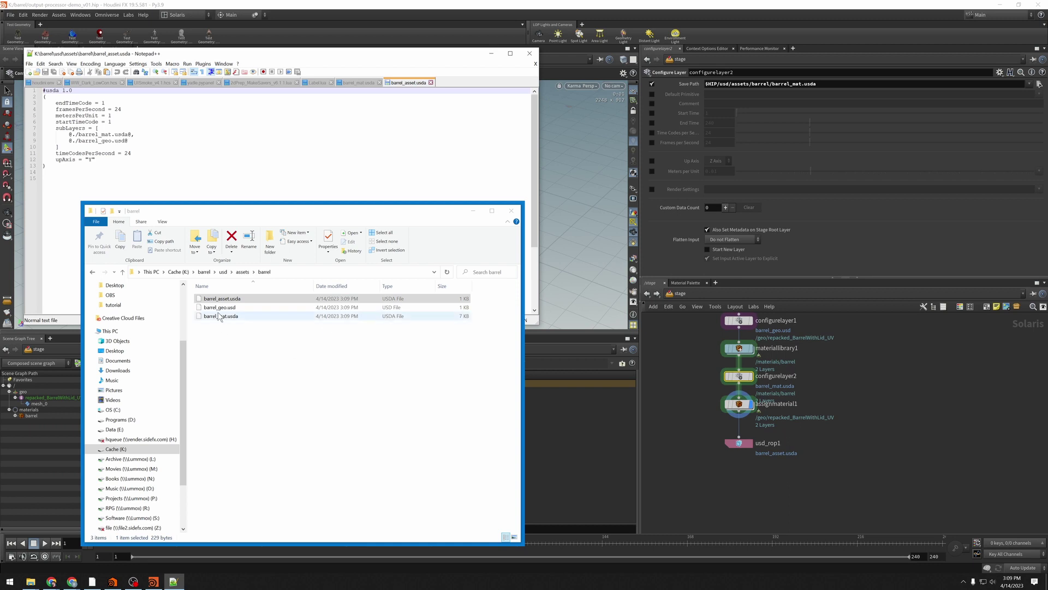
Step: Open barrel_mat.usda in Notepad++ with its updated contents reloaded, and uncover the shader texture paths
right_click(229, 316)
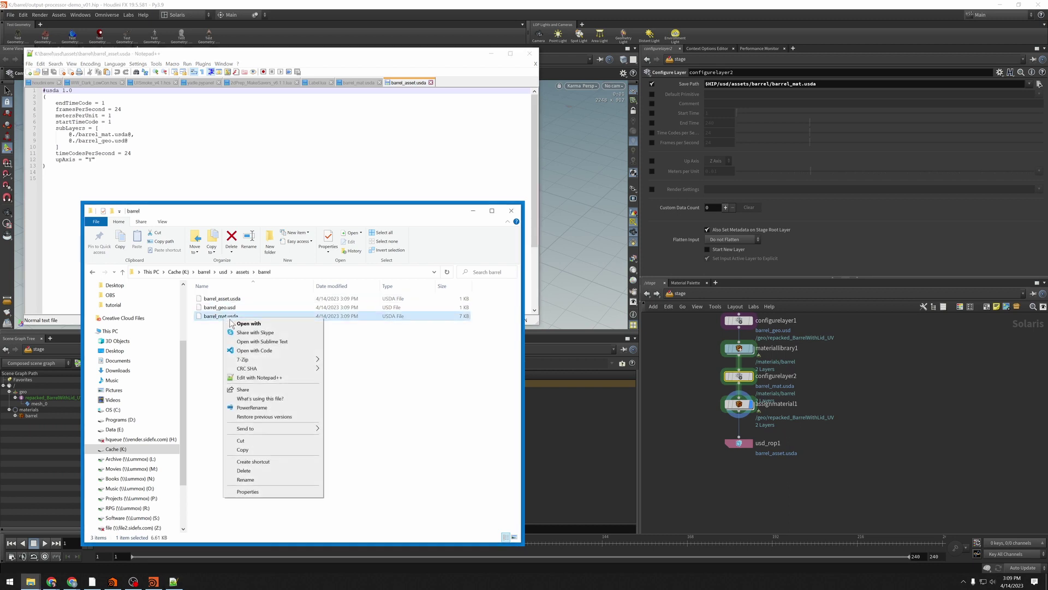
left_click(259, 378)
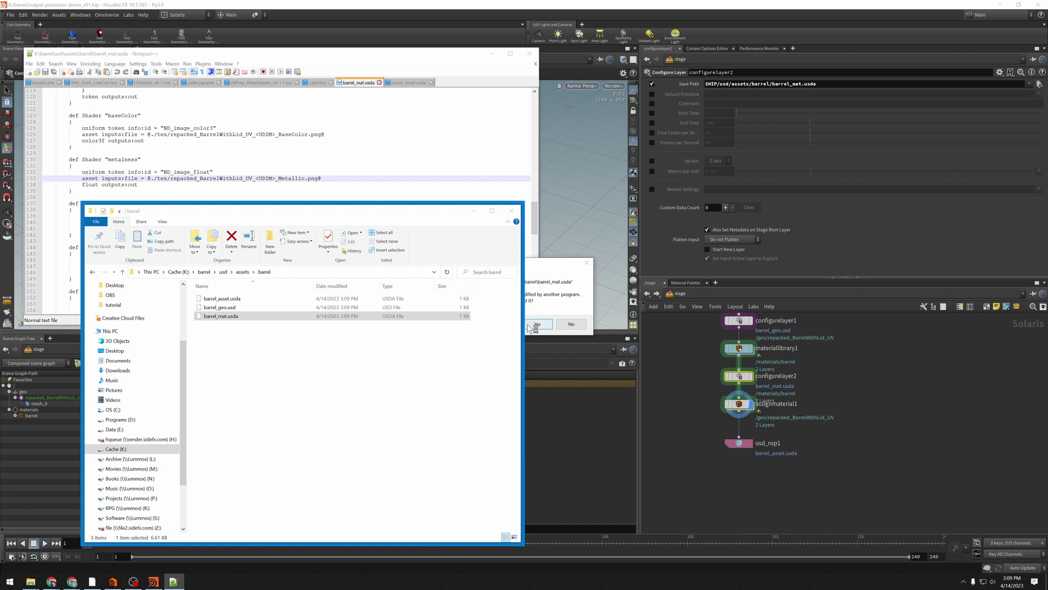
left_click(534, 323)
left_click(288, 221)
left_click_drag(256, 213, 253, 320)
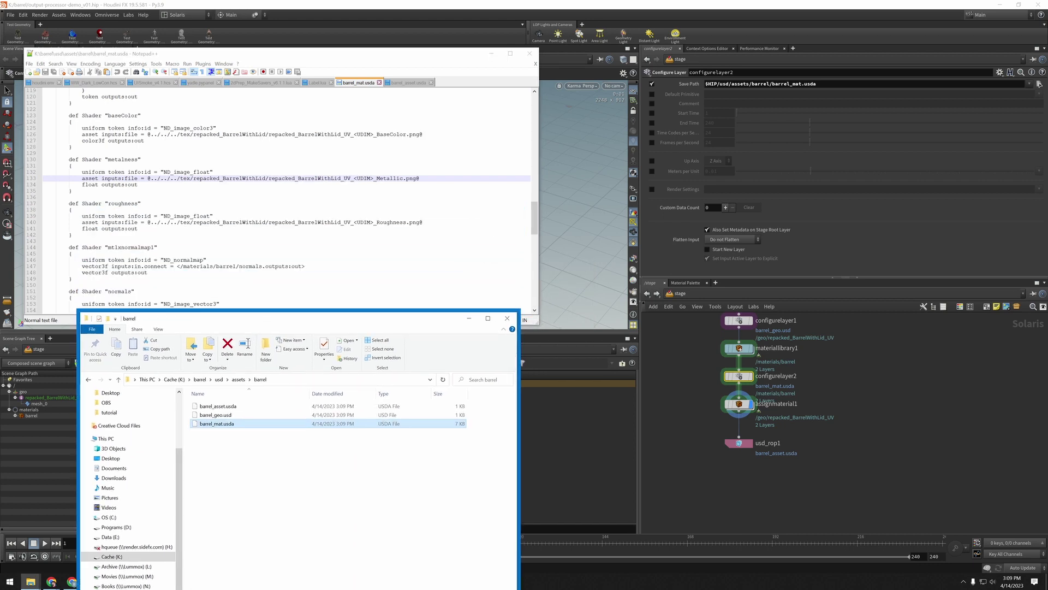
Step: Trace the metalness texture's relative path by going up from the barrel_mat.usda folder through usd to the project's barrel folder
left_click(147, 178)
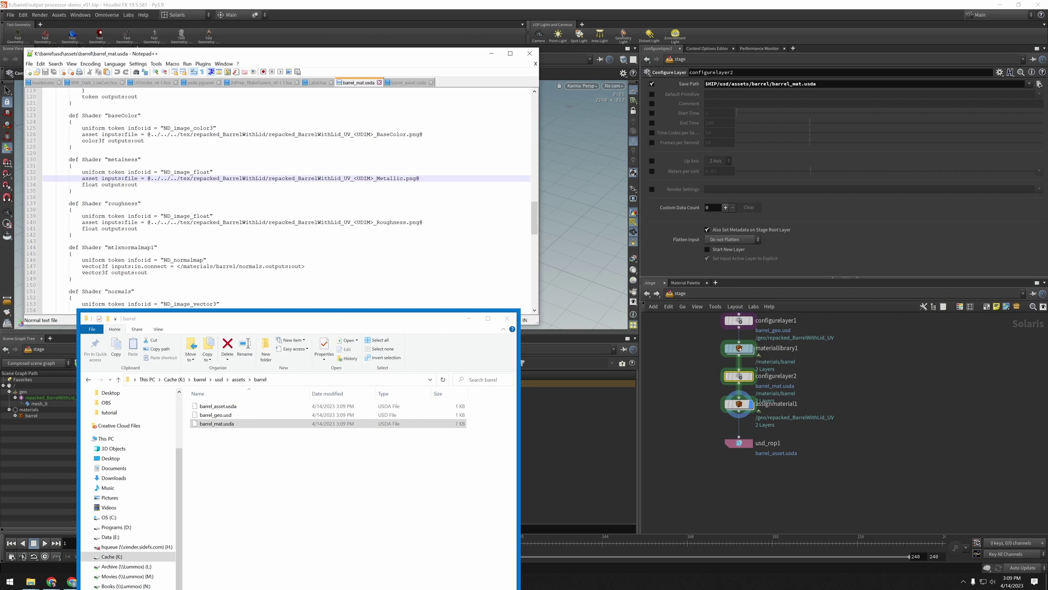
left_click(214, 425)
left_click(220, 379)
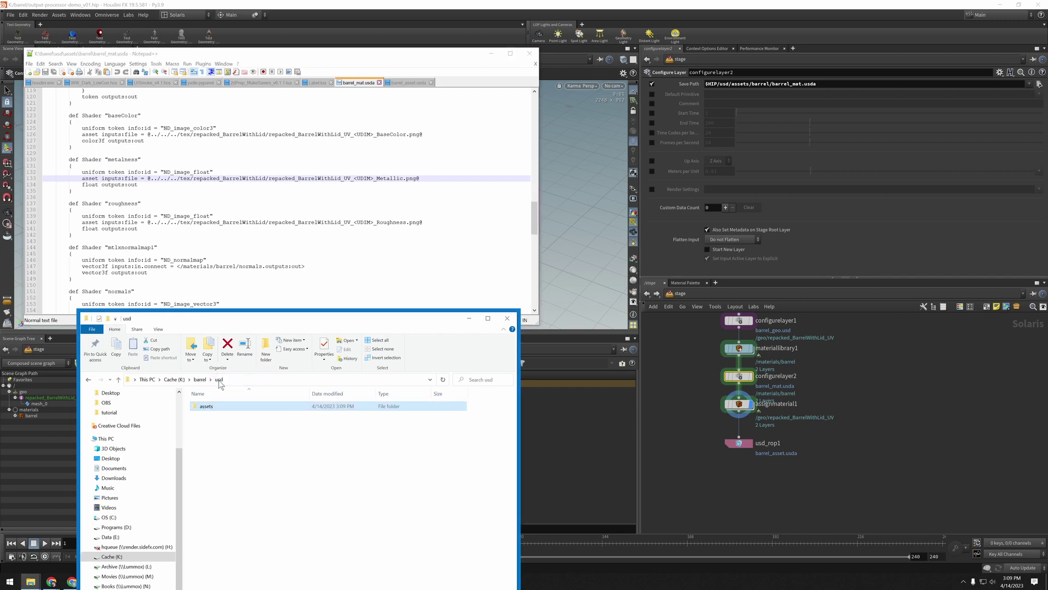
left_click(200, 379)
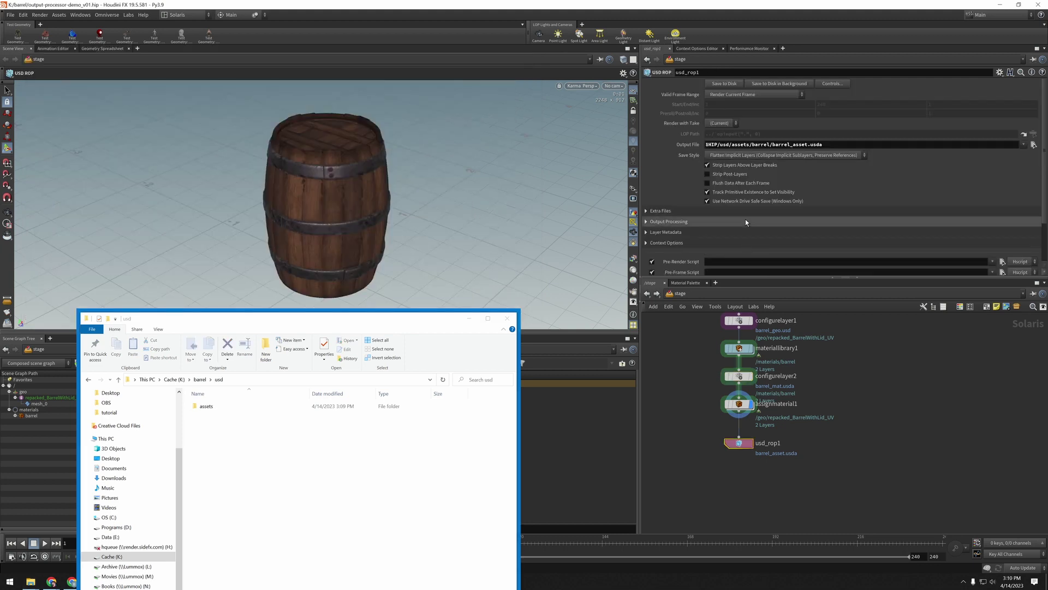
Step: Disable the Use Relative Paths output processor on usd_rop1 and save the USD files to disk again
left_click(647, 223)
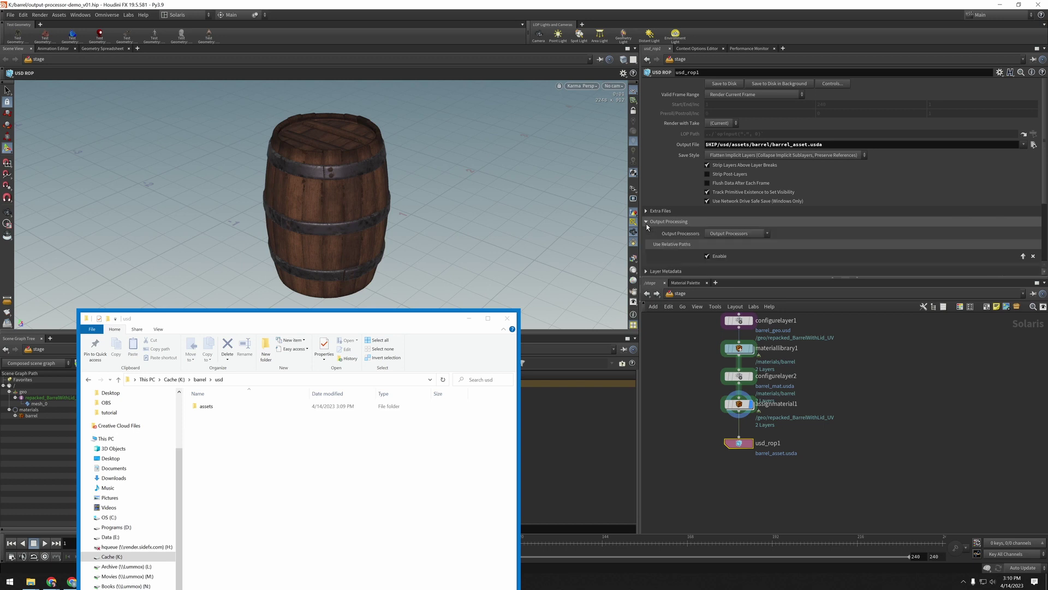
scroll(811, 215, "down", 4)
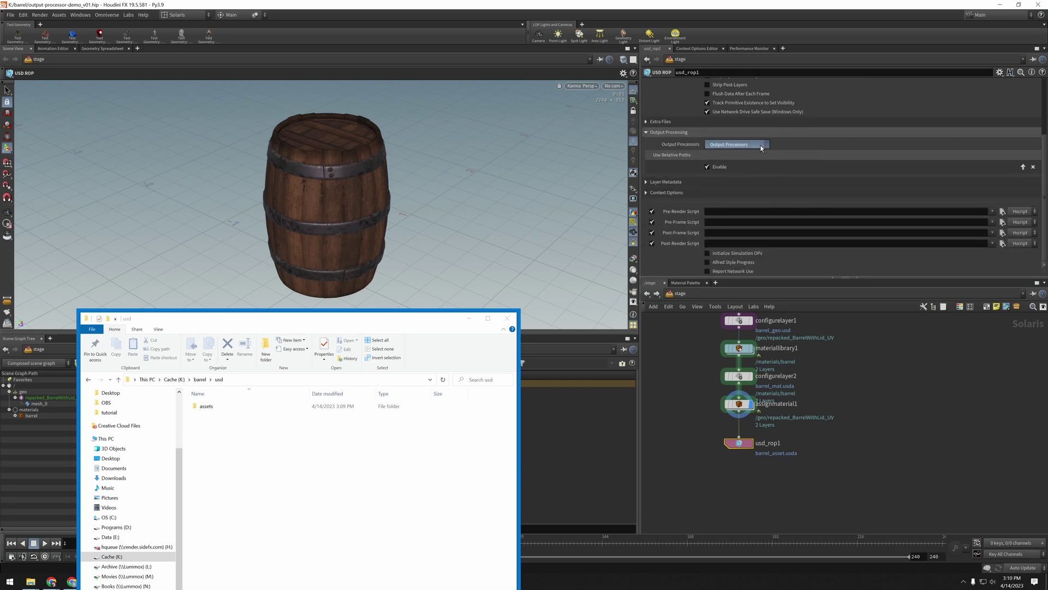
left_click(761, 145)
left_click(868, 149)
left_click(708, 168)
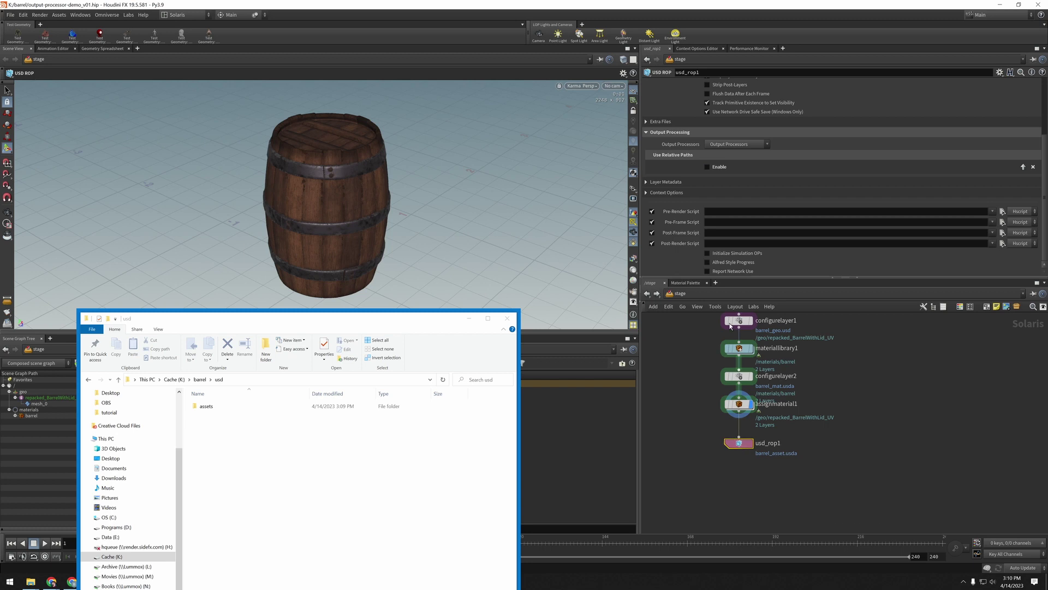
scroll(715, 88, "up", 3)
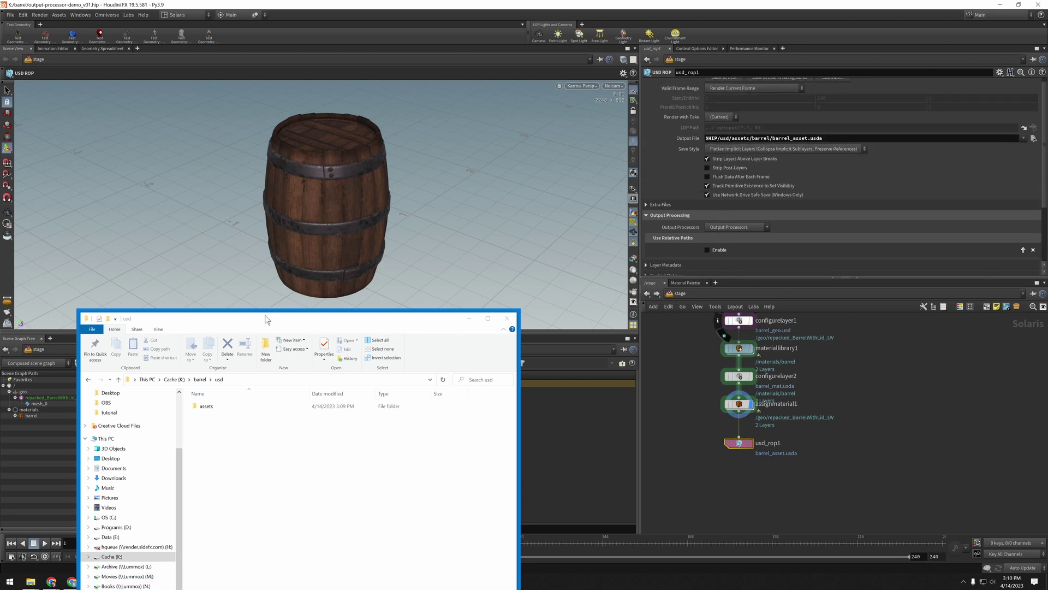
Step: Reload barrel_mat.usda in Notepad++ and examine the metalness texture's file path
left_click_drag(266, 319, 223, 103)
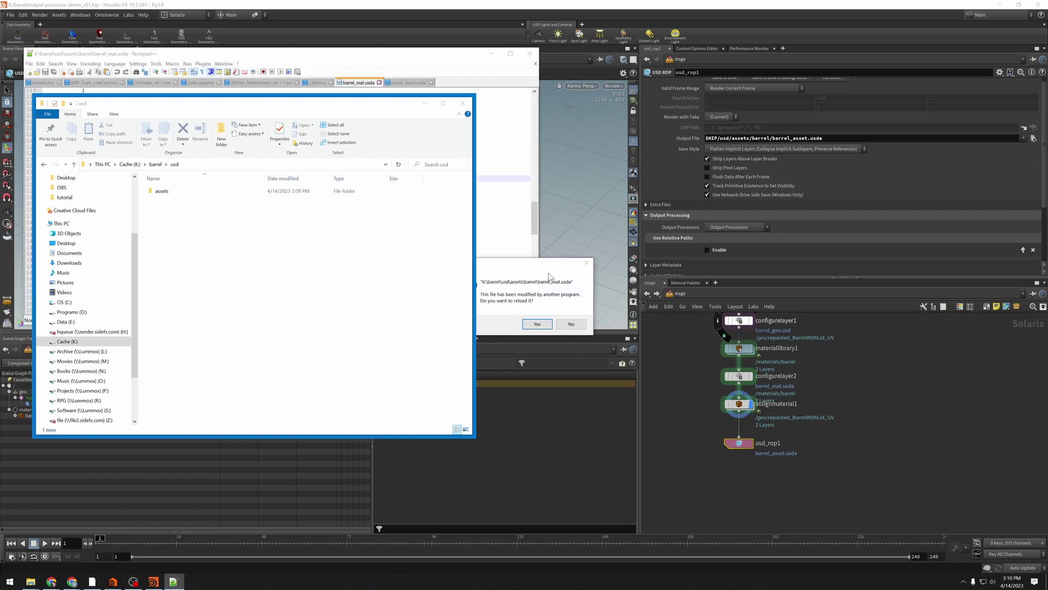
left_click(585, 264)
left_click(590, 321)
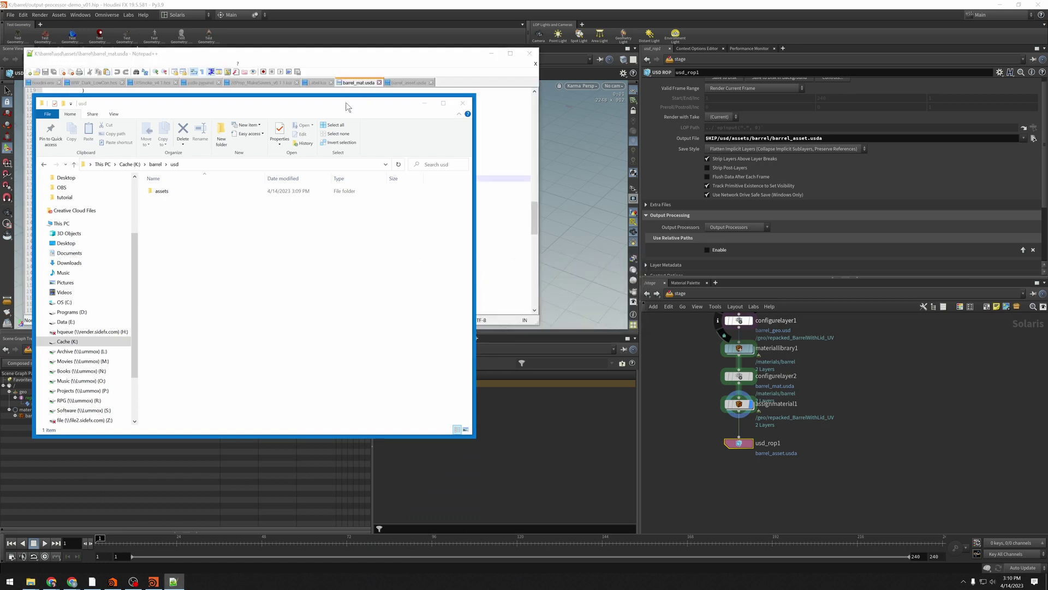
left_click_drag(348, 107, 872, 68)
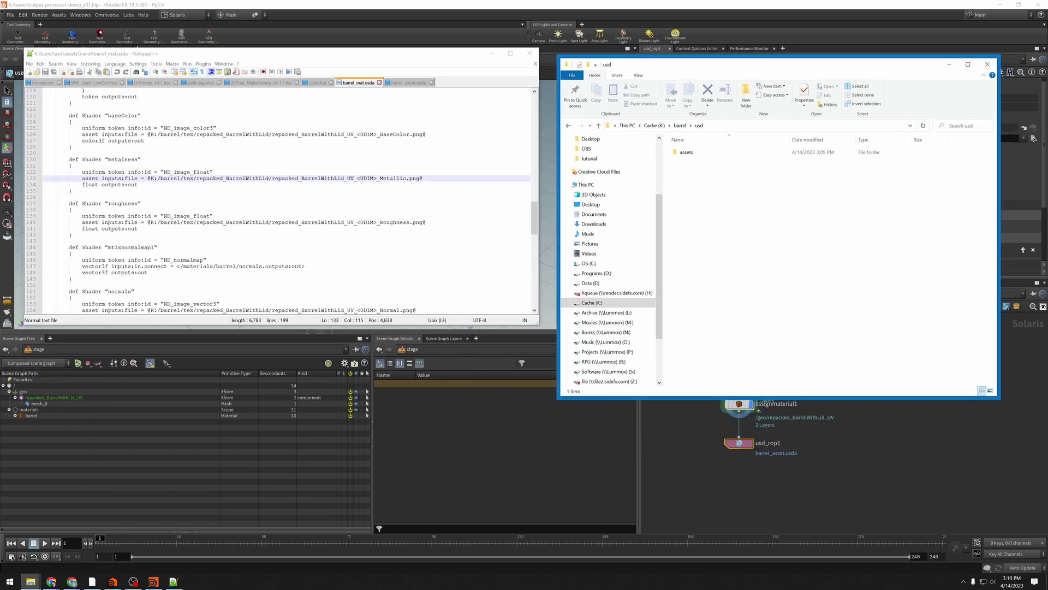
left_click_drag(148, 178, 422, 179)
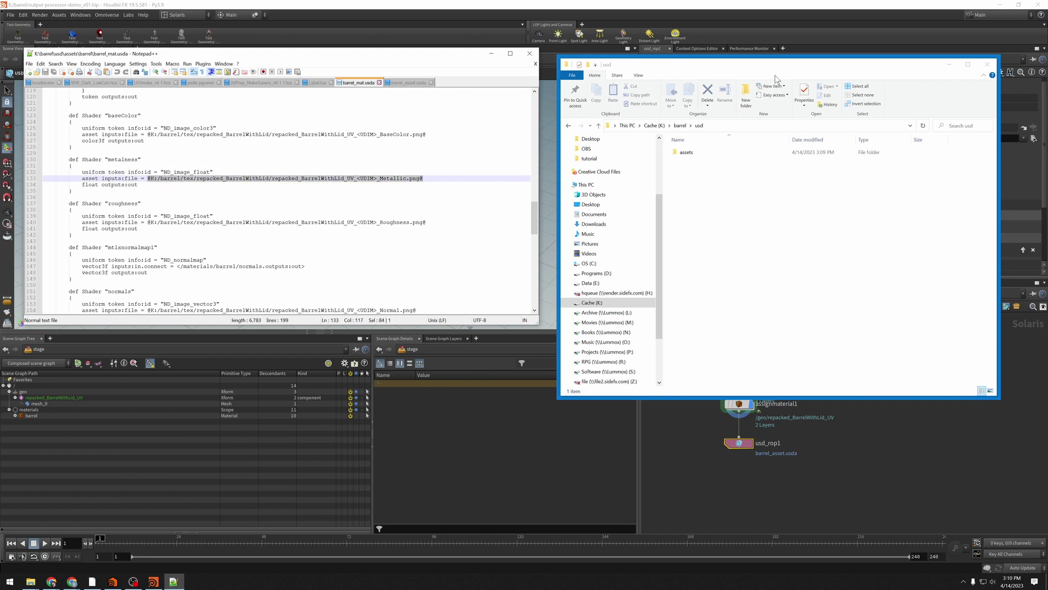
Step: Re-enable the Use Relative Paths processor on usd_rop1 and add the Copy All Assets to Referencing Layer Directory output processor
left_click_drag(775, 74, 256, 209)
left_click(713, 252)
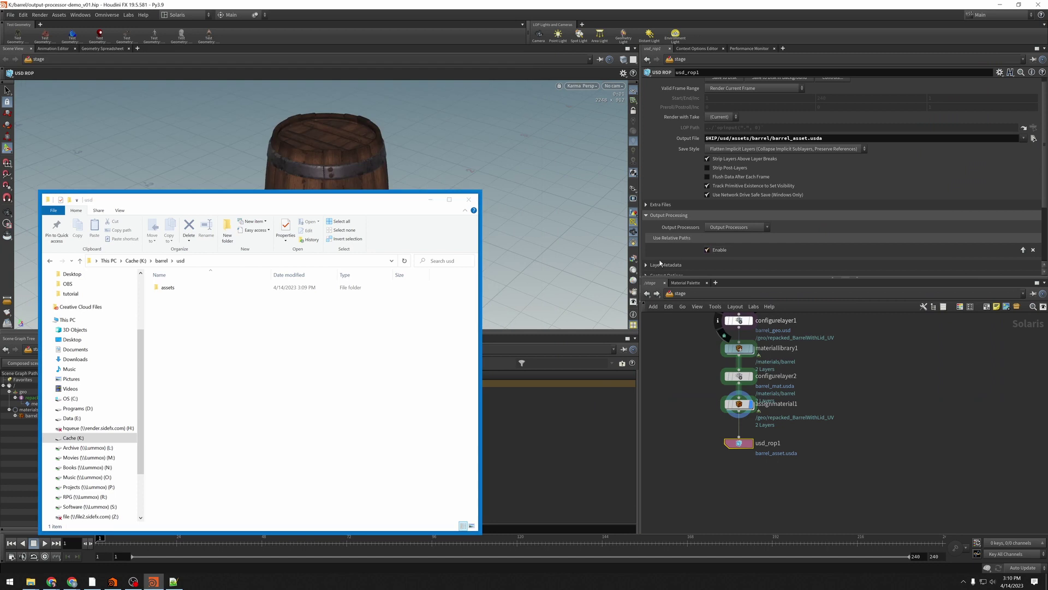
left_click(766, 227)
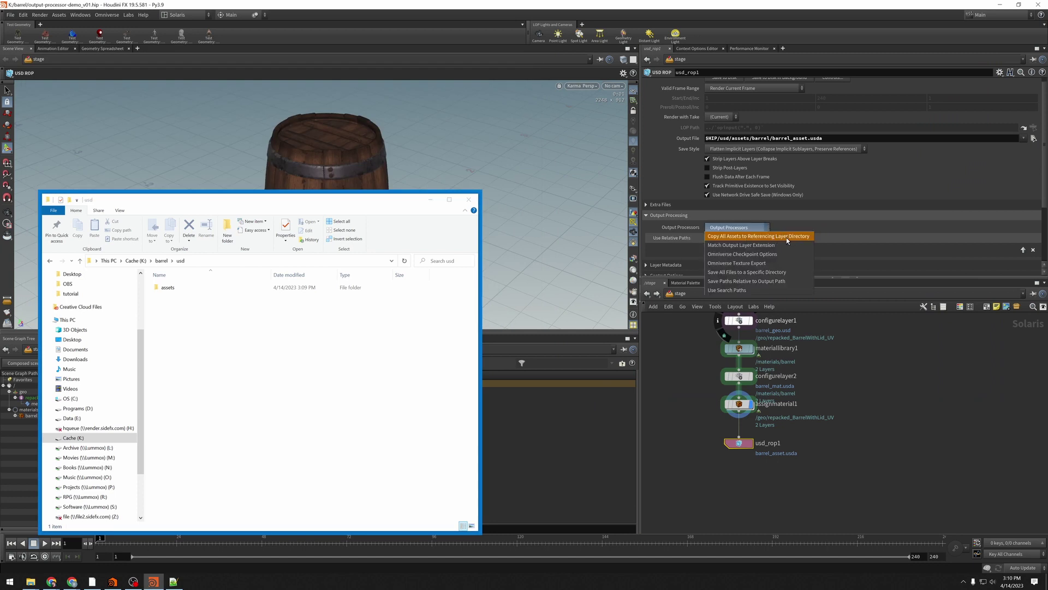
left_click(787, 238)
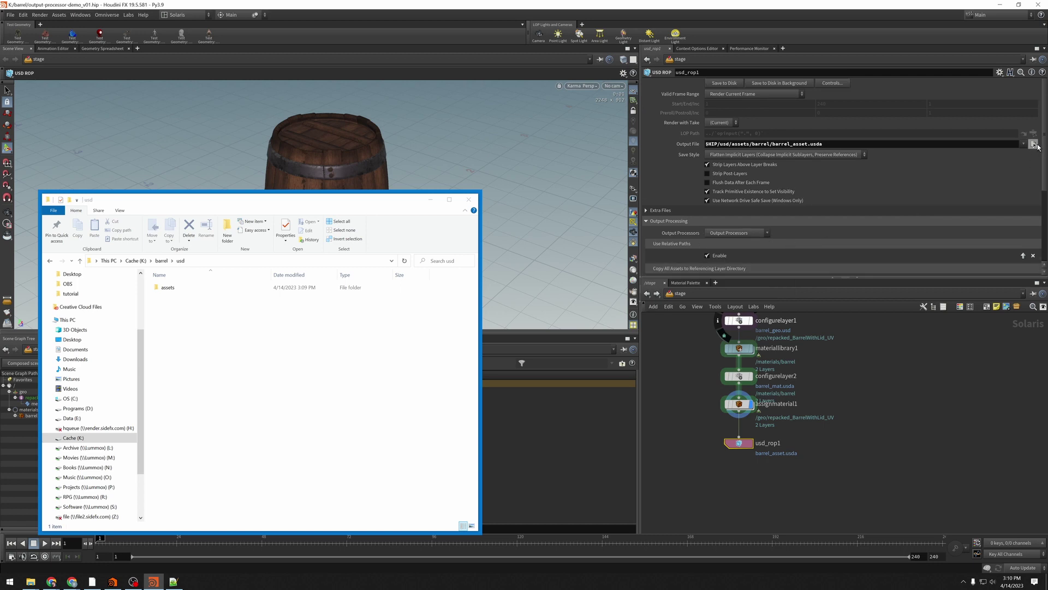
Step: Set the Output Subdirectory of the Copy All Assets to Referencing Layer Directory processor to tex
scroll(722, 155, "down", 4)
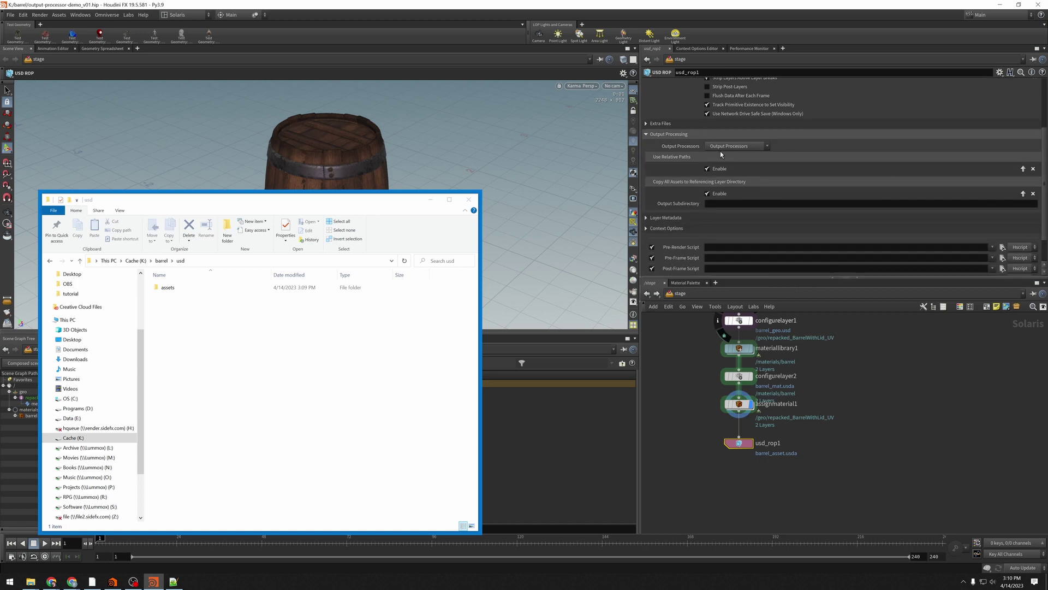
left_click(764, 204)
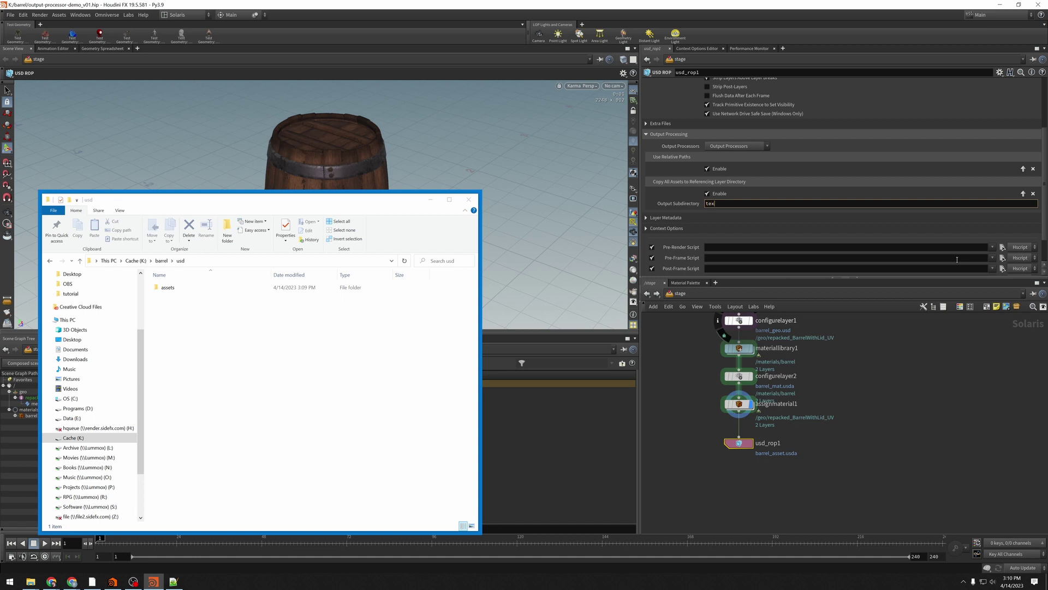
key("Return")
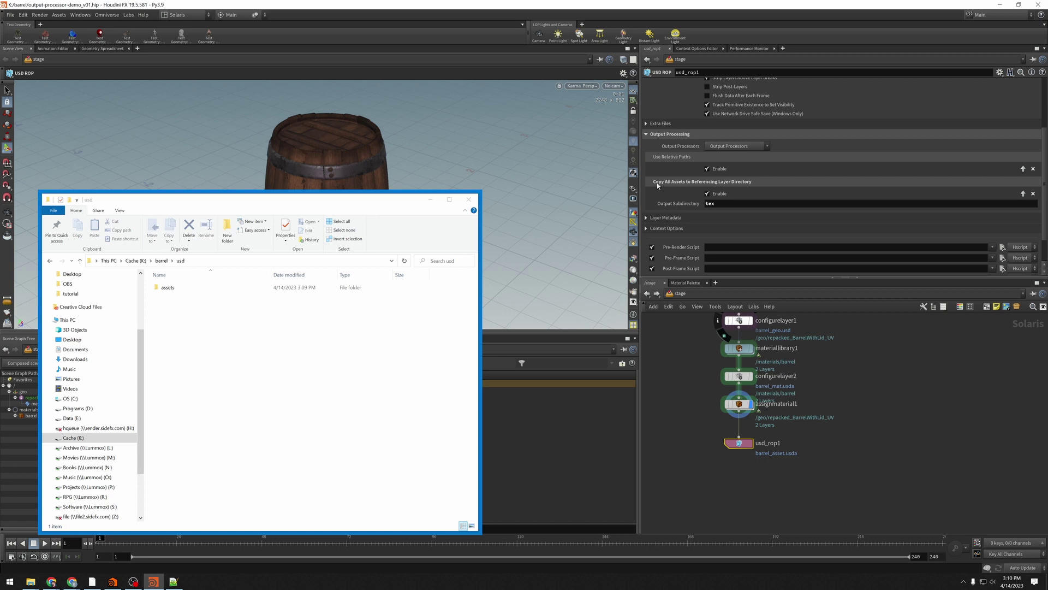
Step: Open the usd/assets/barrel output folder in File Explorer and save the USD files to disk from usd_rop1
double_click(167, 288)
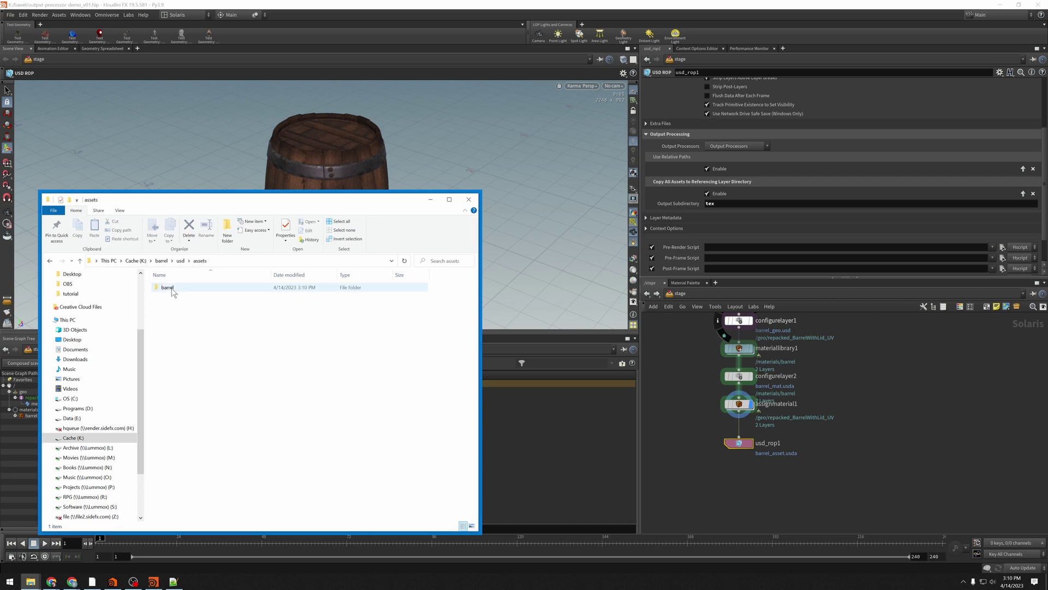
double_click(166, 288)
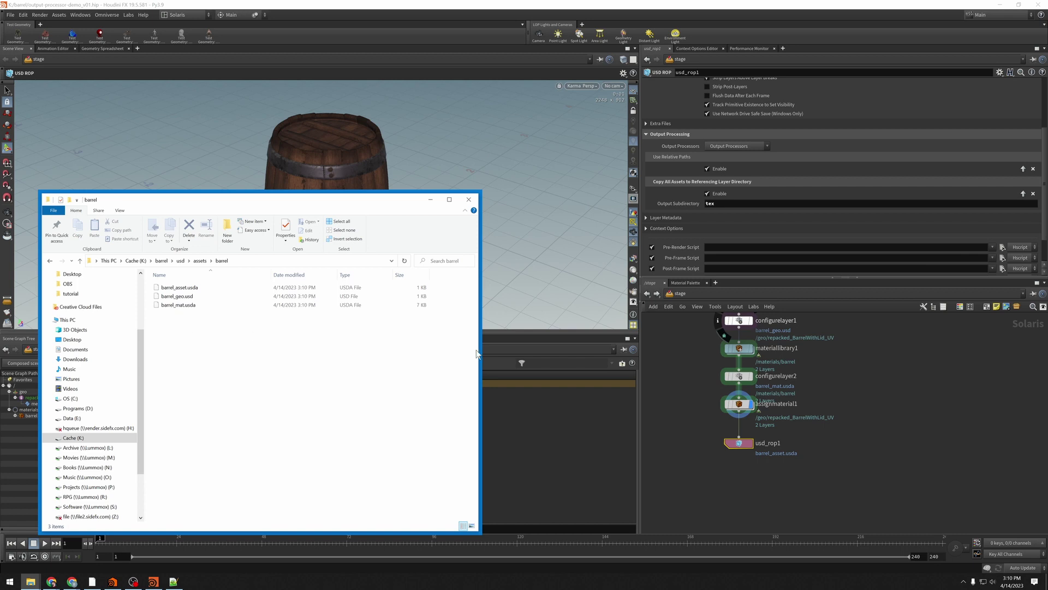
scroll(1045, 155, "up", 3)
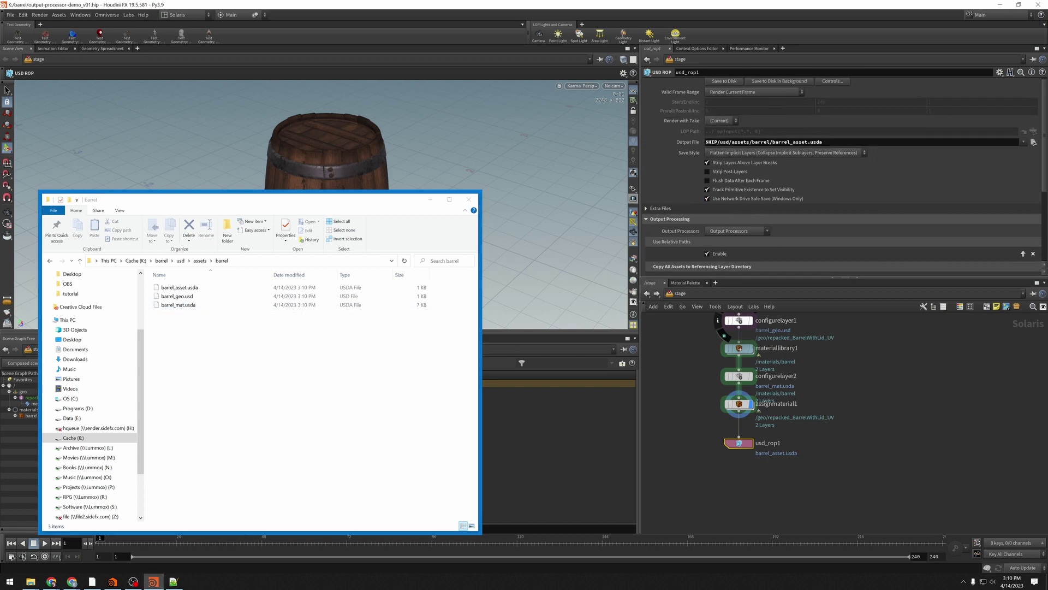
left_click(724, 83)
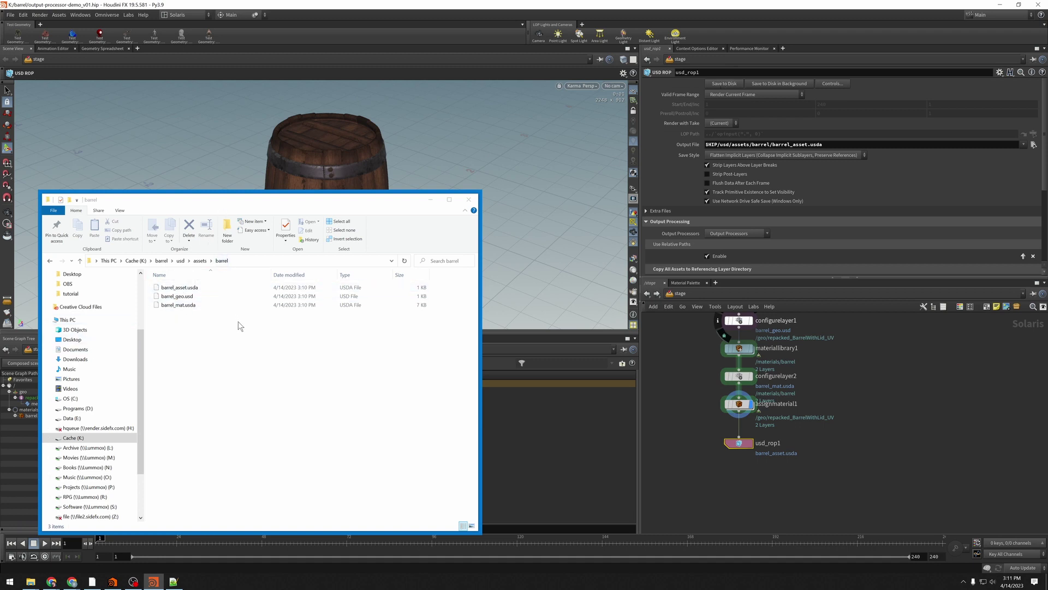
Step: Move the Copy All Assets to Referencing Layer Directory processor above Use Relative Paths and save the USD files to disk again
scroll(772, 230, "down", 3)
scroll(772, 230, "down", 1)
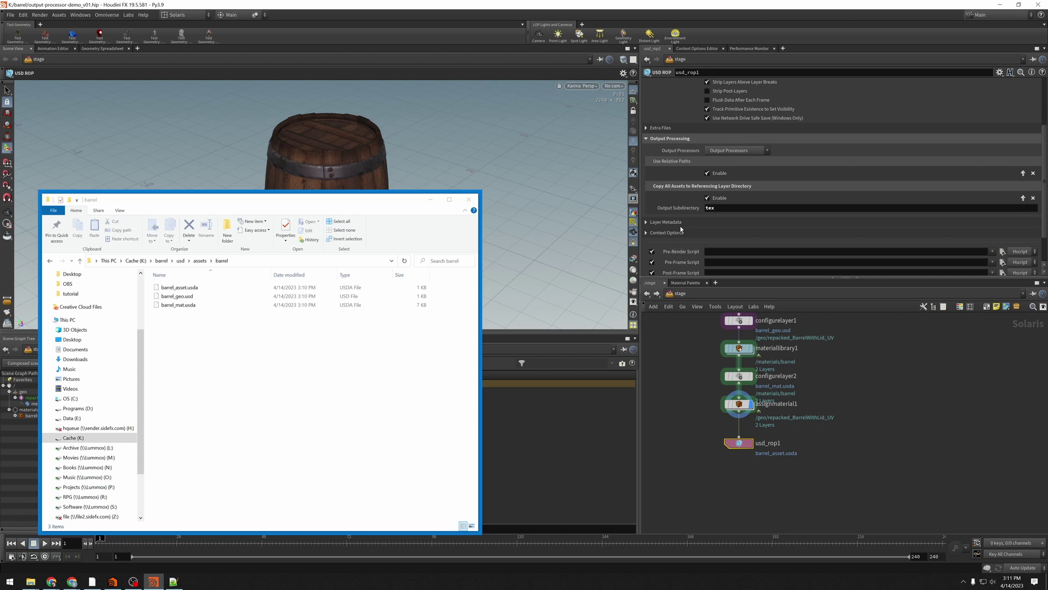
left_click(1023, 199)
scroll(1045, 200, "up", 1)
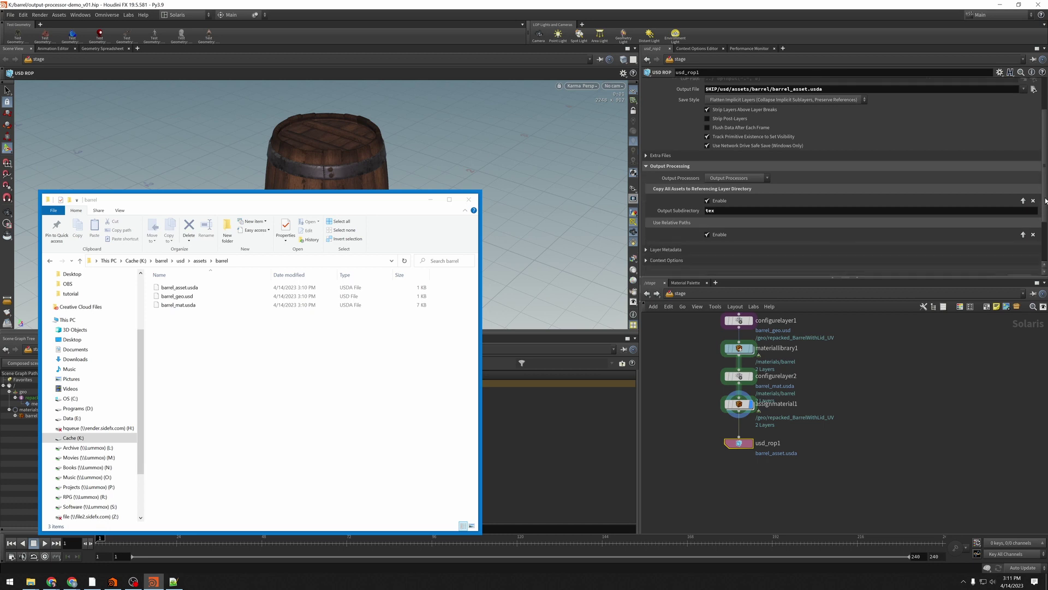
scroll(716, 152, "down", 1)
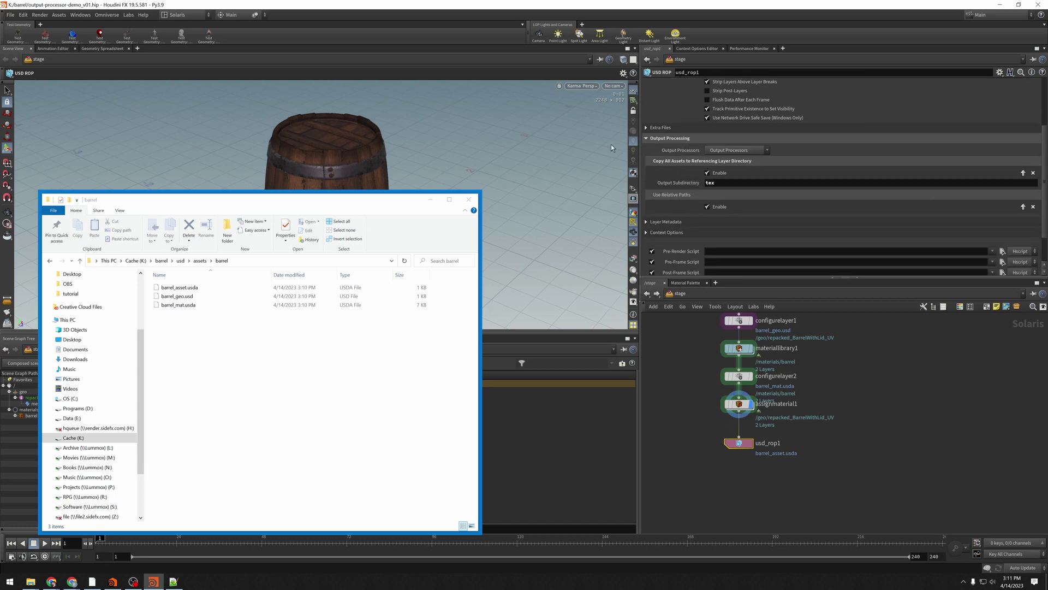
scroll(1019, 175, "up", 3)
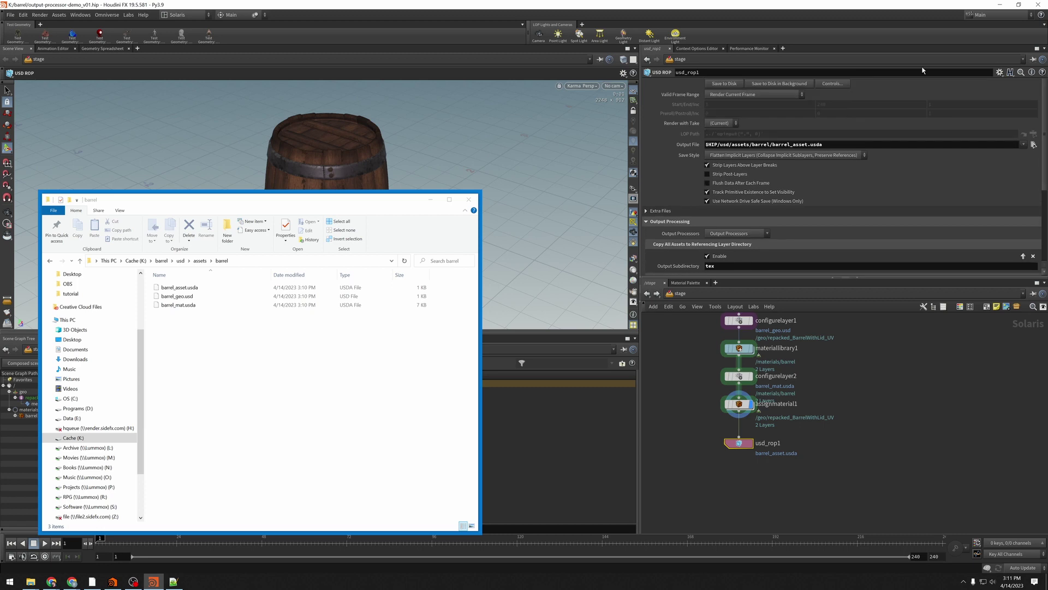
left_click(742, 84)
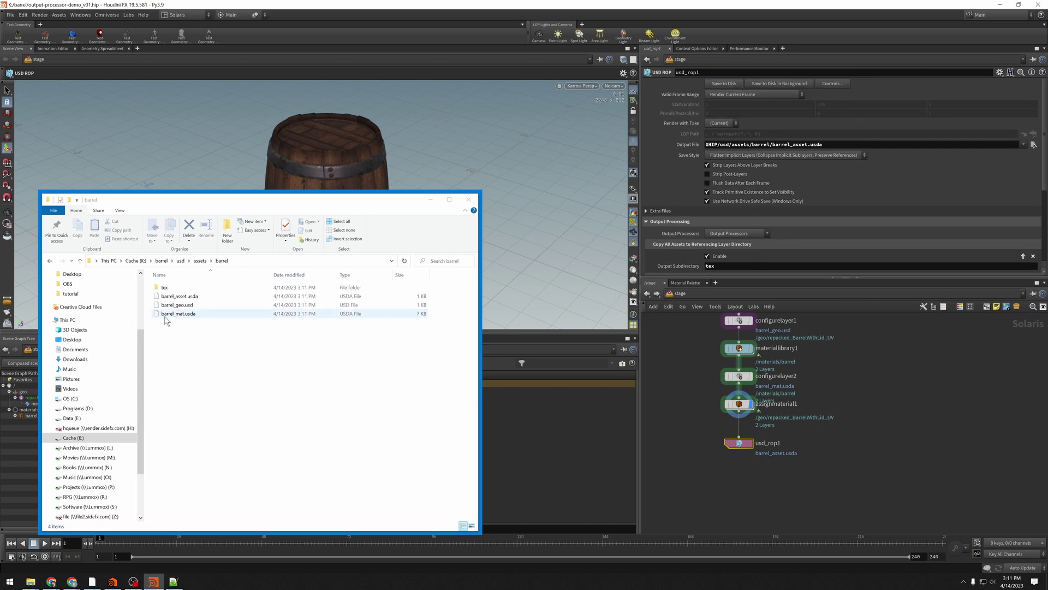
Step: Check the copied texture files in the barrel asset's tex folder and return to the barrel folder
double_click(163, 288)
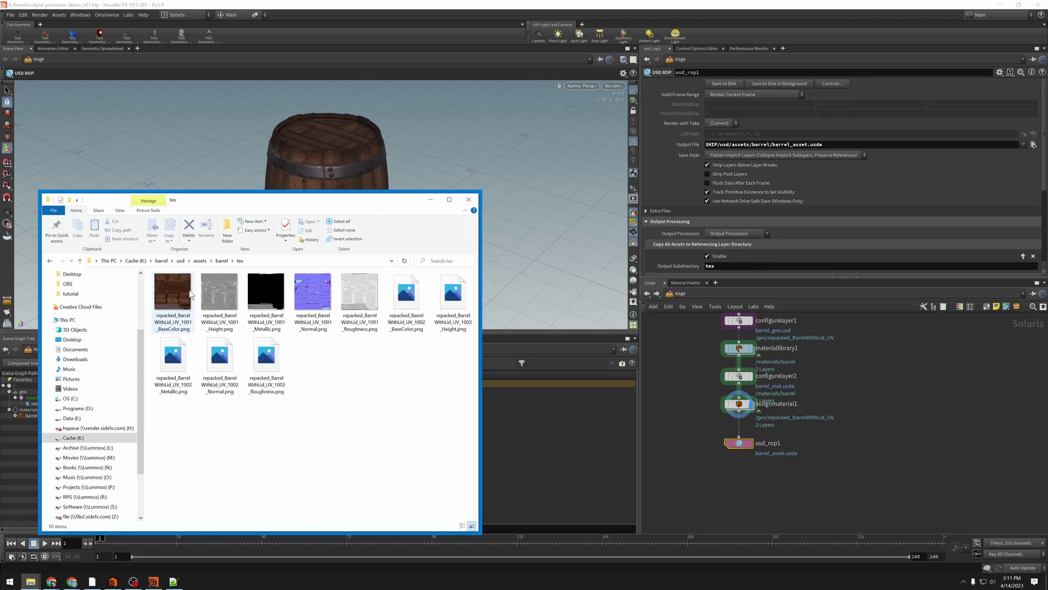
left_click(221, 261)
Step: Reload barrel_mat.usda in Notepad++ with the file browser moved clear, and examine the roughness texture's relative path
left_click(153, 581)
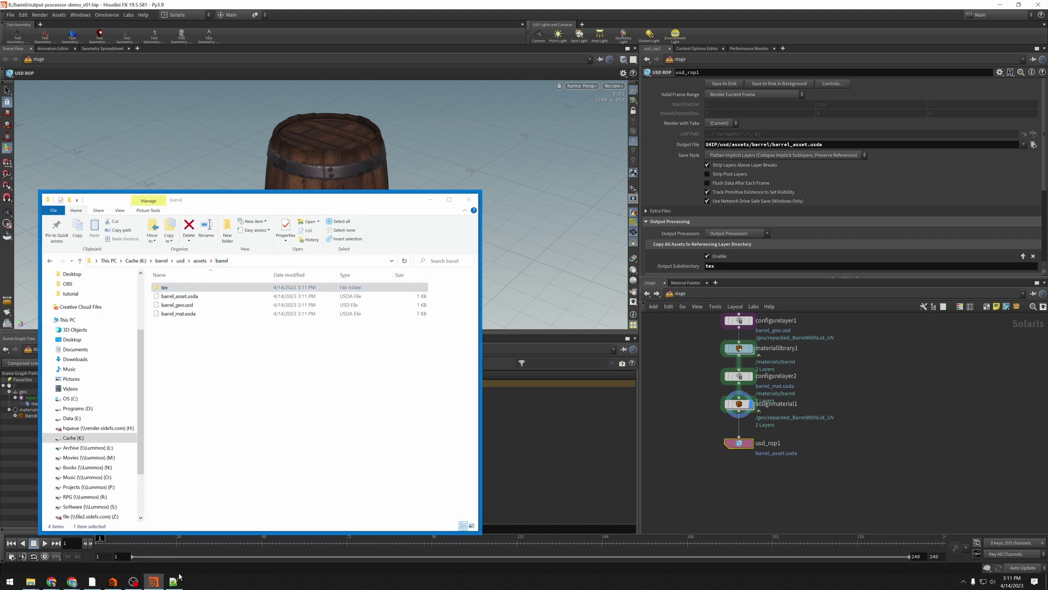
left_click(174, 581)
left_click_drag(262, 200, 990, 243)
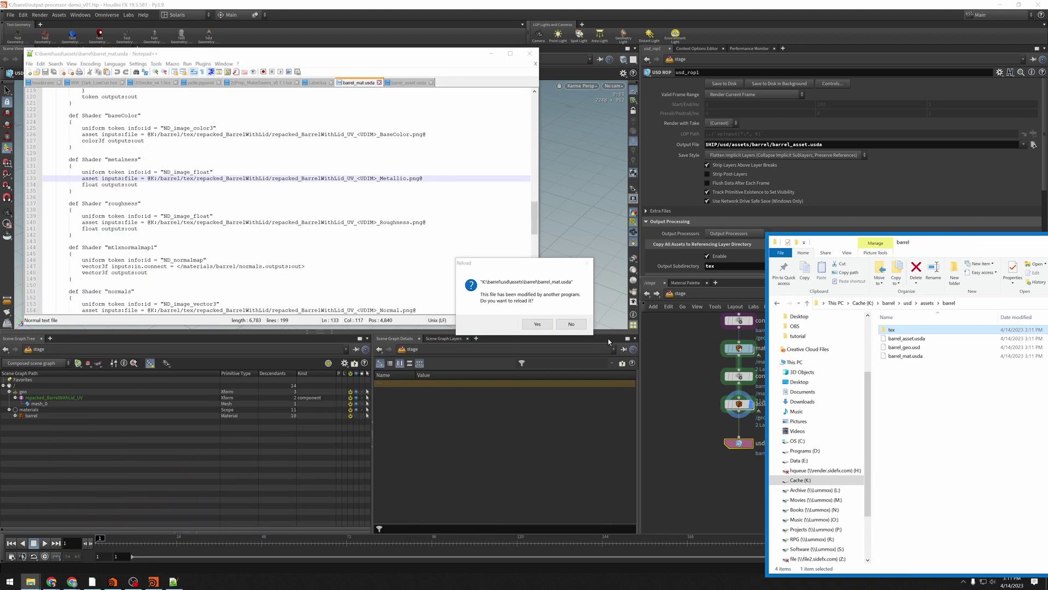
left_click(535, 325)
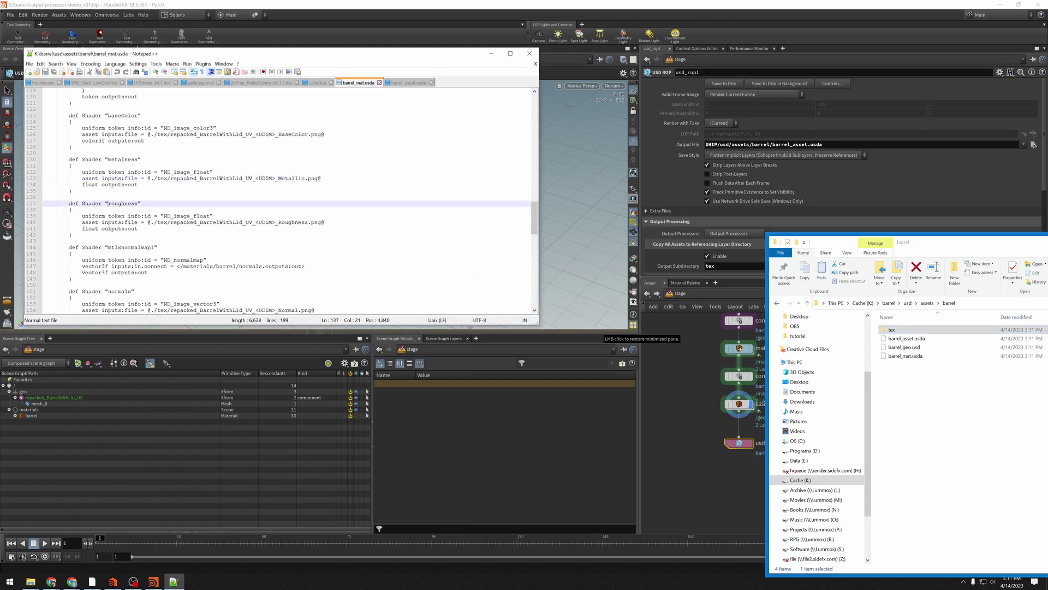
left_click(147, 222)
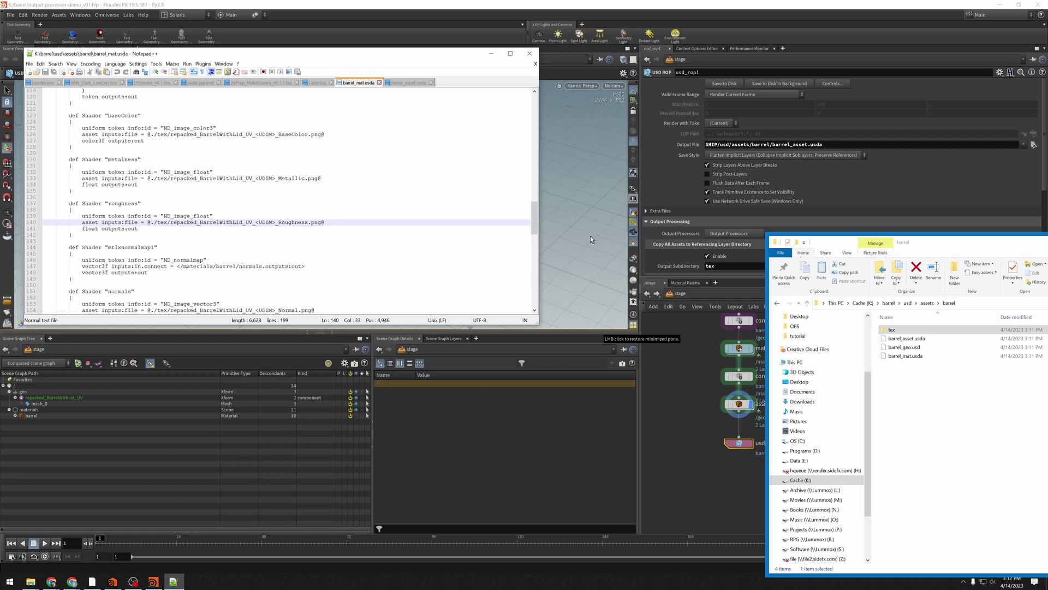
Step: Go up to the assets folder in File Explorer to show the barrel asset's folder, and reopen it to view its contents
left_click_drag(992, 243, 556, 142)
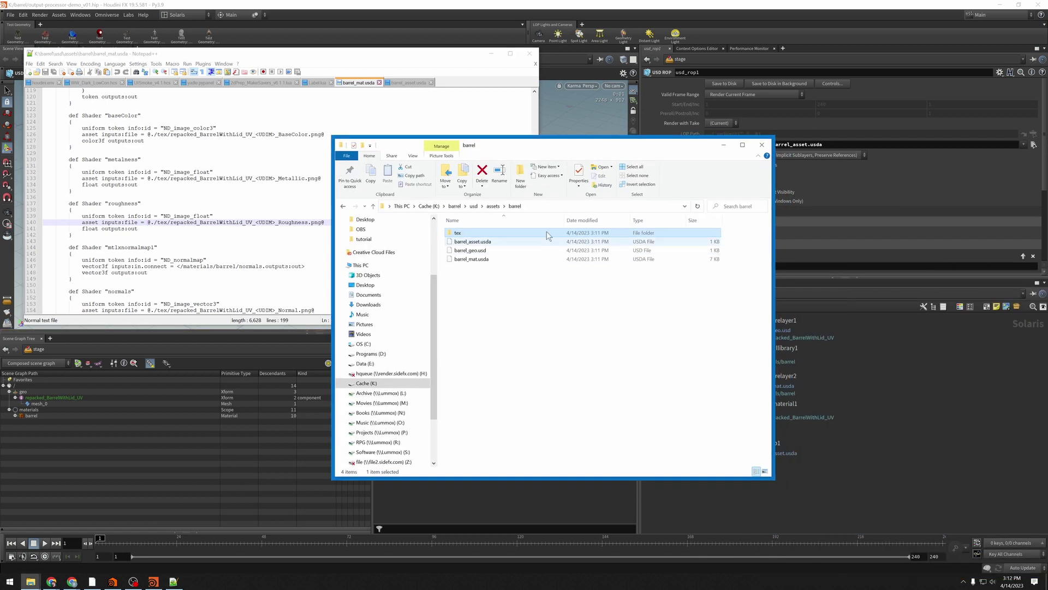
left_click(493, 206)
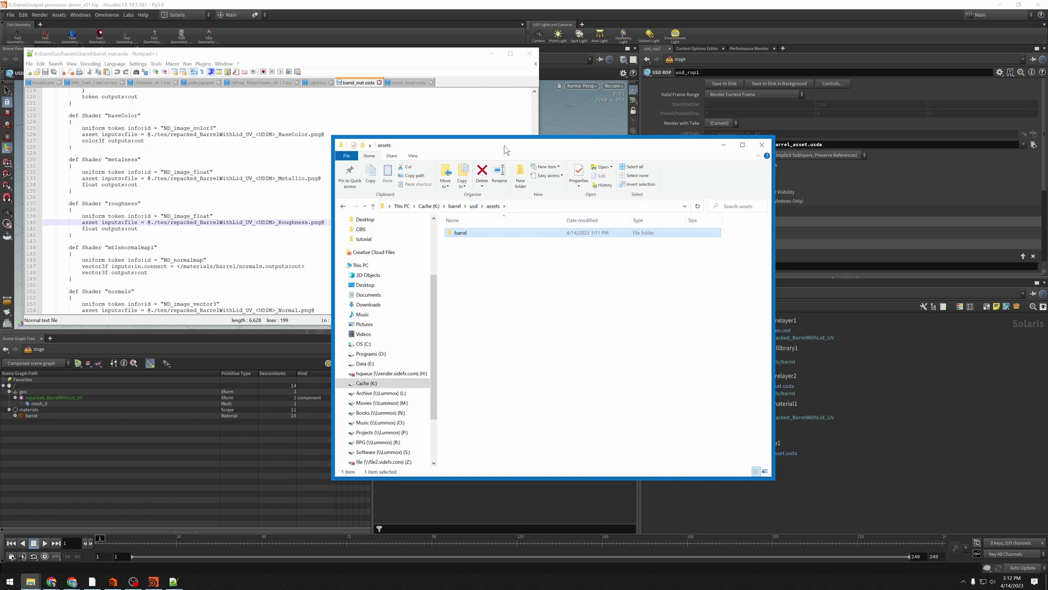
left_click_drag(505, 146, 351, 143)
double_click(319, 230)
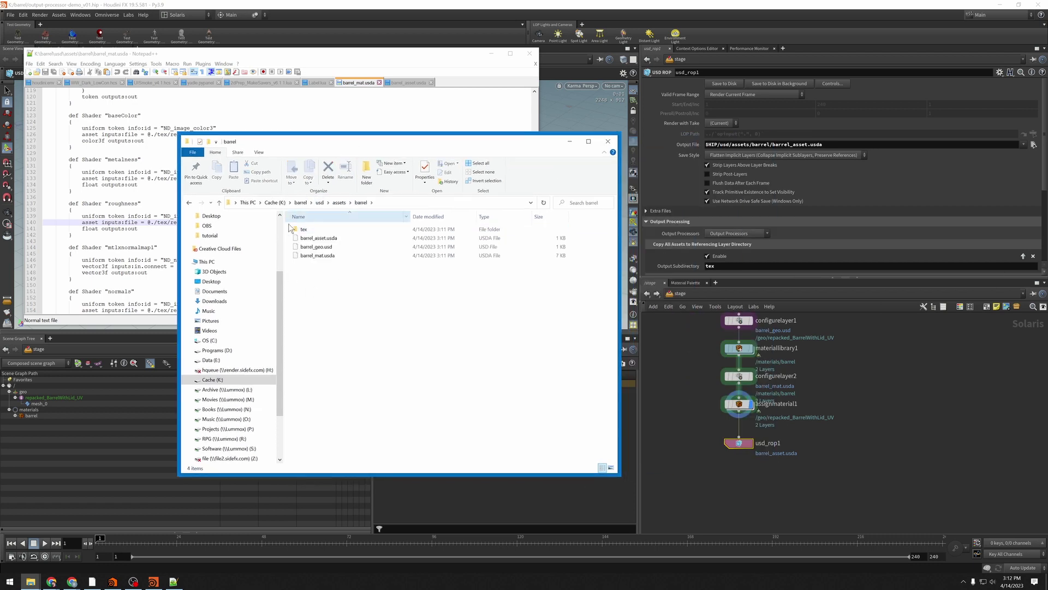